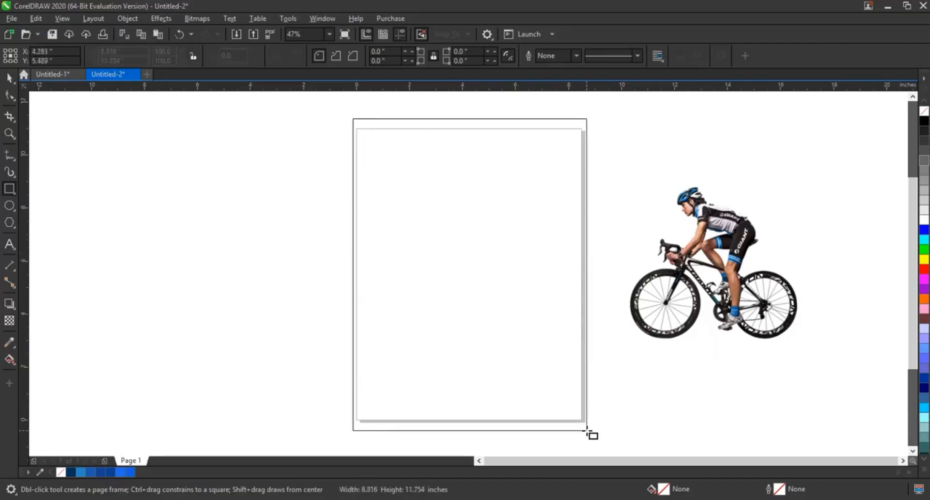
Fill the rectangle covering the page with solid dark blue (#084094).
click(9, 80)
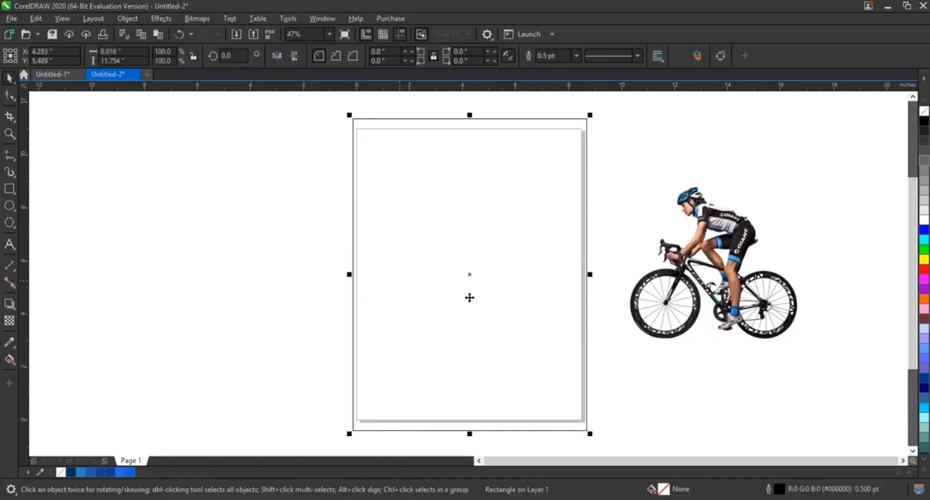
click(110, 472)
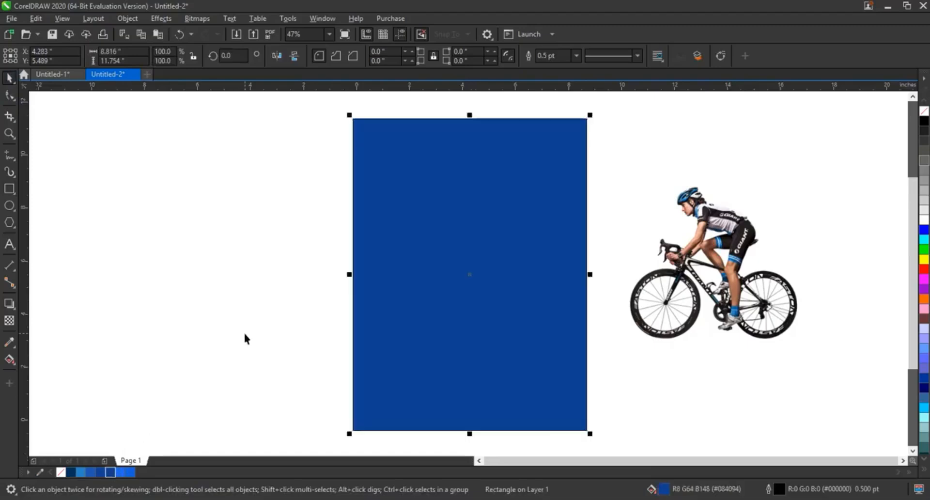
click(245, 338)
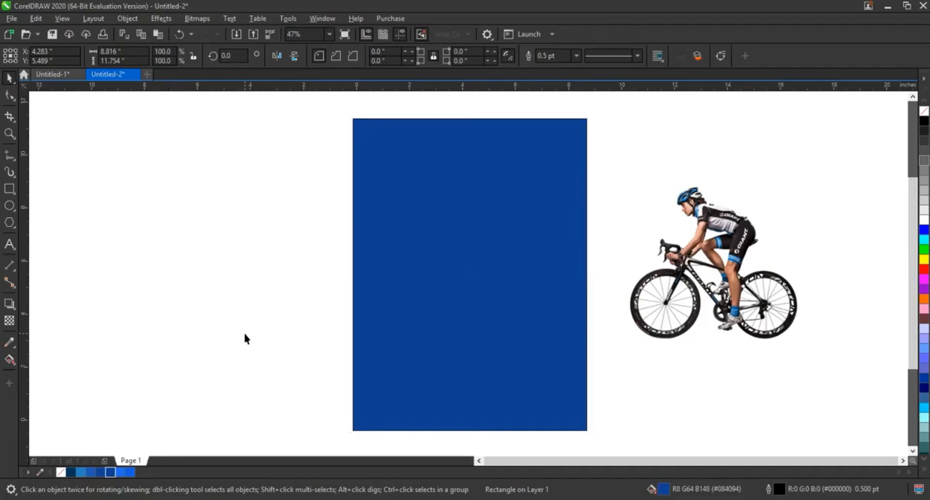
Apply an elliptical fountain fill to the rectangle, bright blue in the centre fading to dark blue, spread nearly across its width.
click(445, 283)
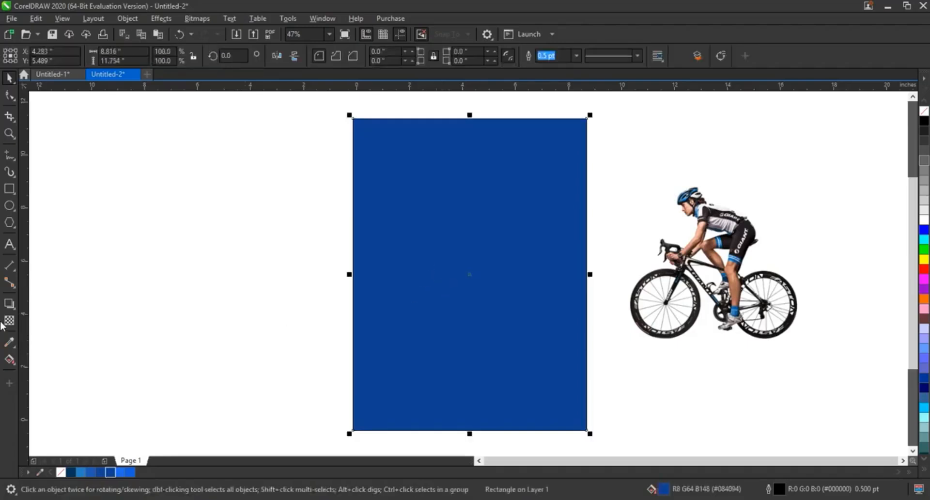
click(9, 359)
drag(466, 310, 468, 207)
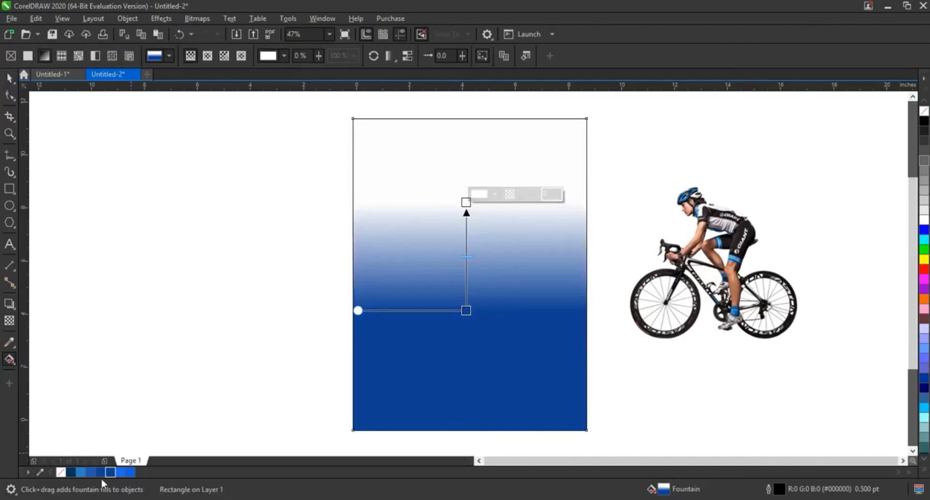
drag(139, 468, 466, 203)
click(207, 57)
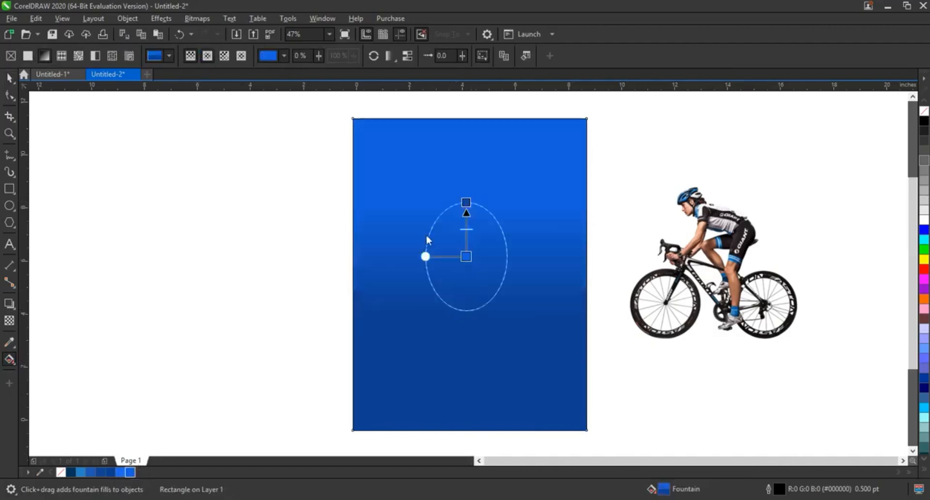
drag(483, 264, 543, 323)
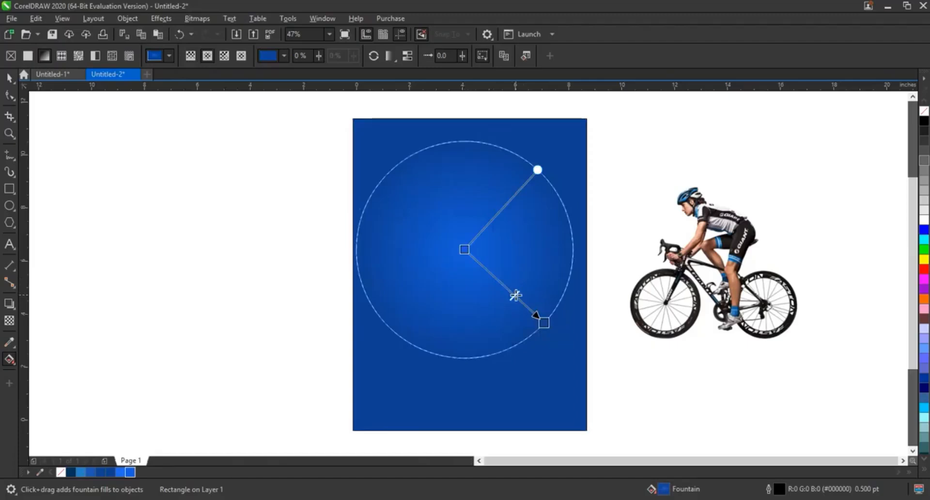
Set the fountain fill's centre colour to the lighter blue #236CEB.
click(464, 250)
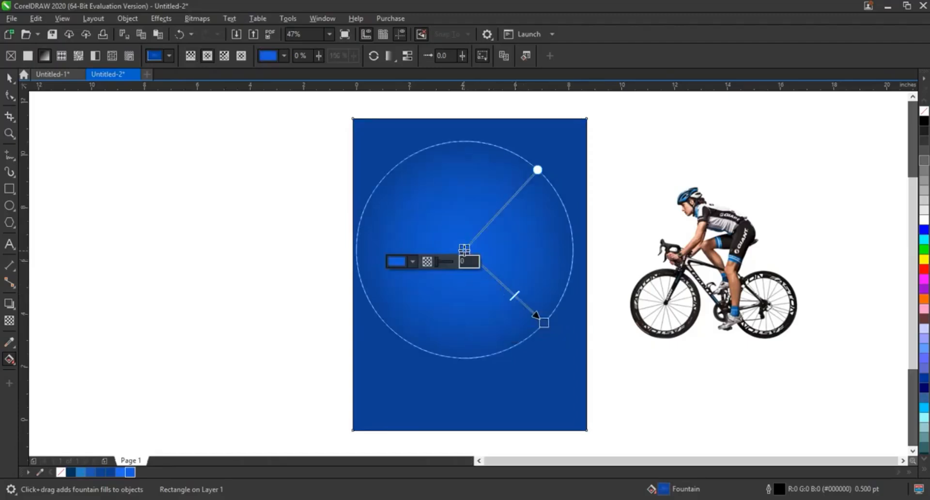
click(412, 262)
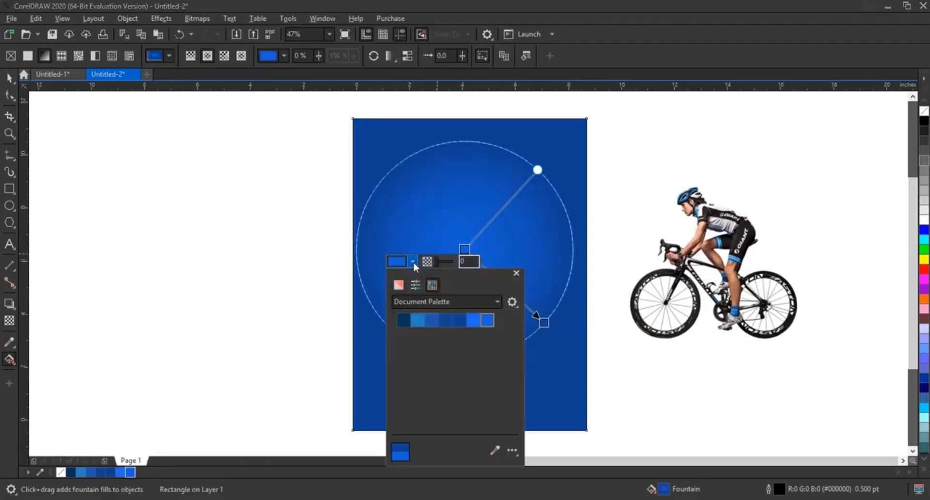
click(398, 284)
click(449, 322)
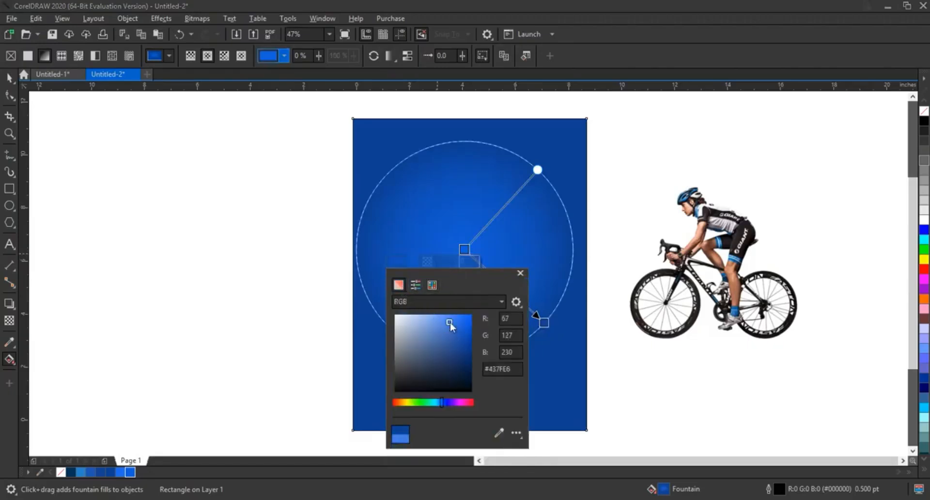
click(460, 322)
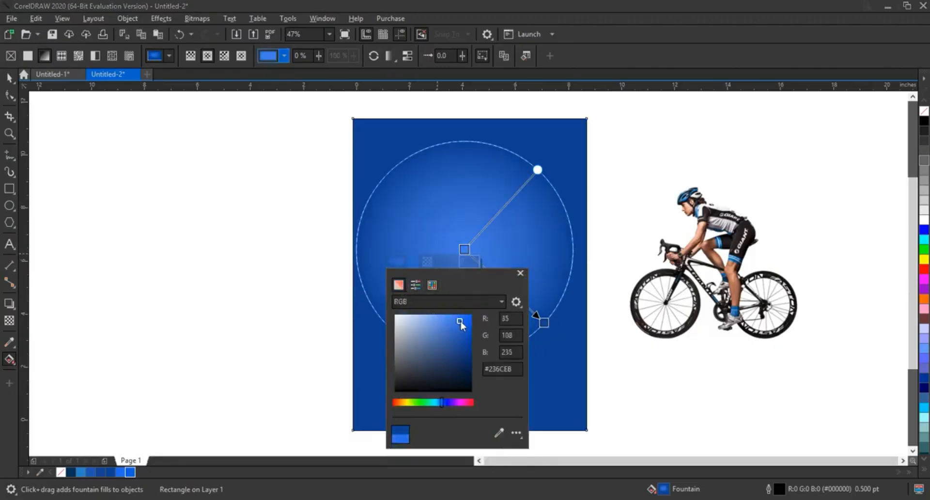
click(519, 240)
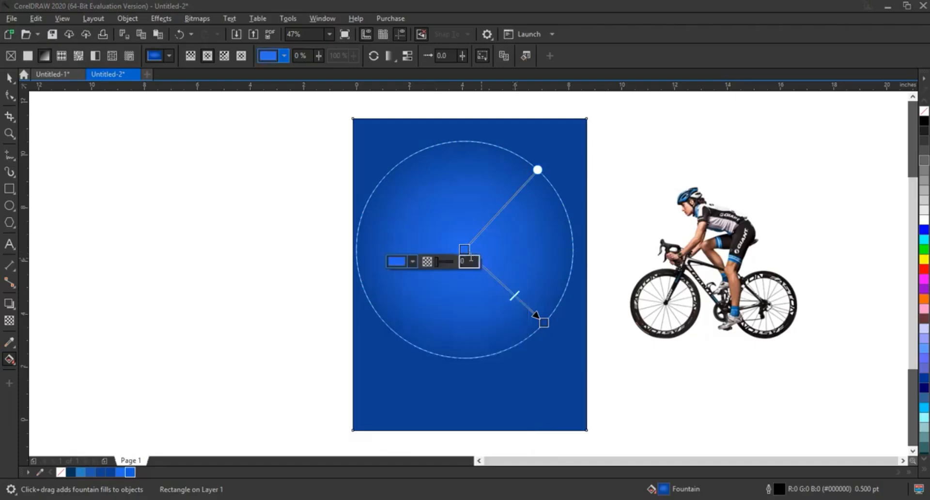
Widen the rectangle's gradient circle slightly, and move the cyclist picture a little closer to the rectangle.
drag(545, 324, 552, 330)
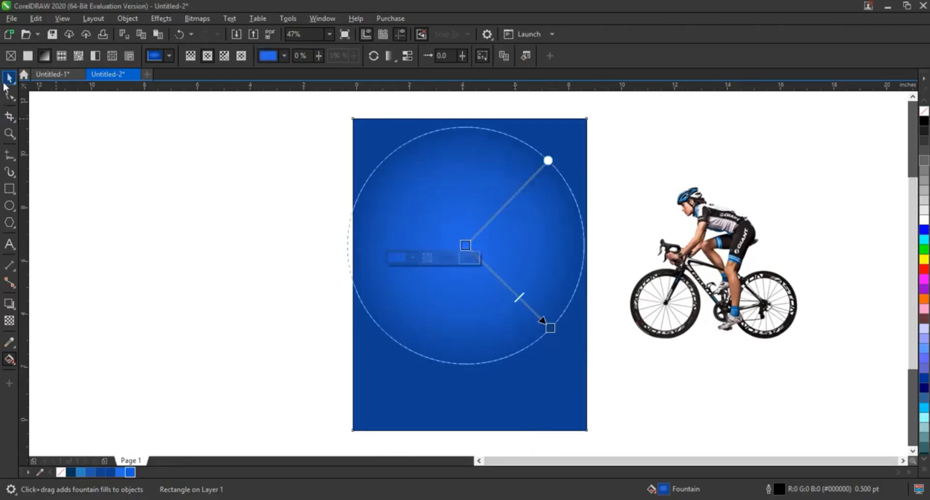
click(6, 82)
click(195, 243)
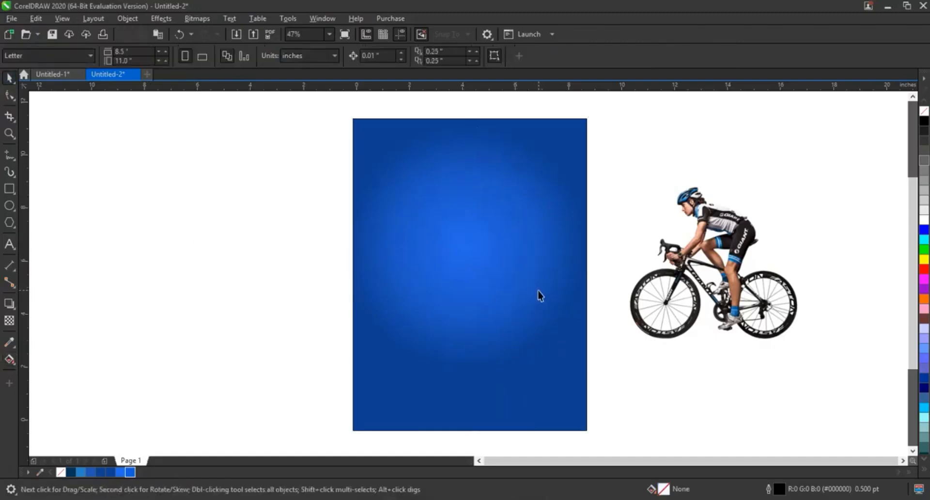
click(672, 269)
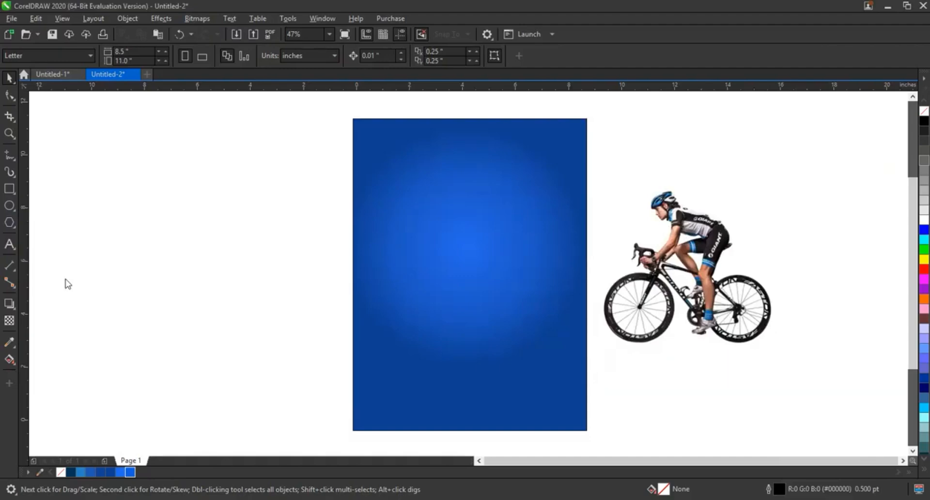
Add the artistic text "MOVING" and place it on the blue rectangle, enlarged to about 87 pt.
key(F8)
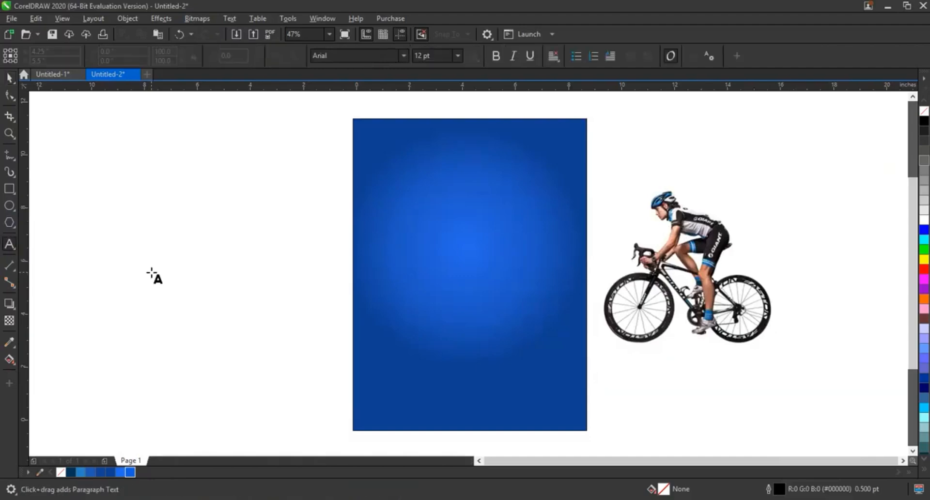
click(150, 268)
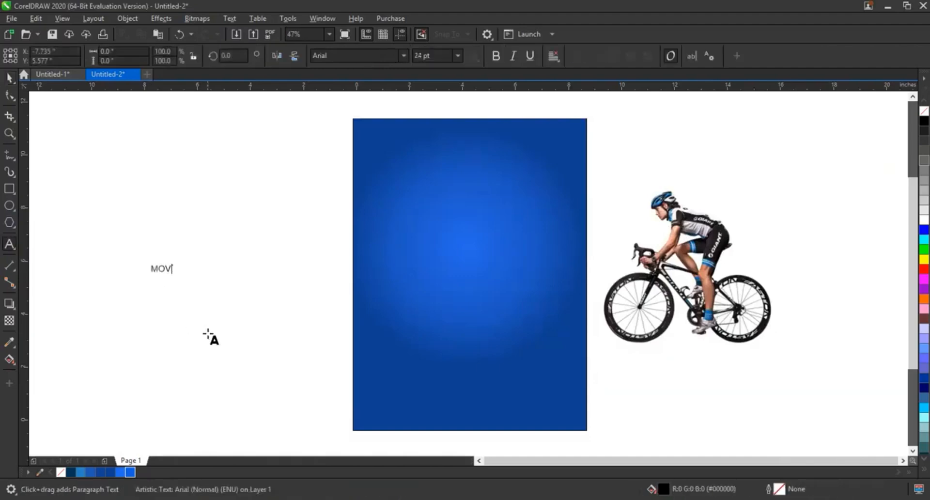
key(ctrl+space)
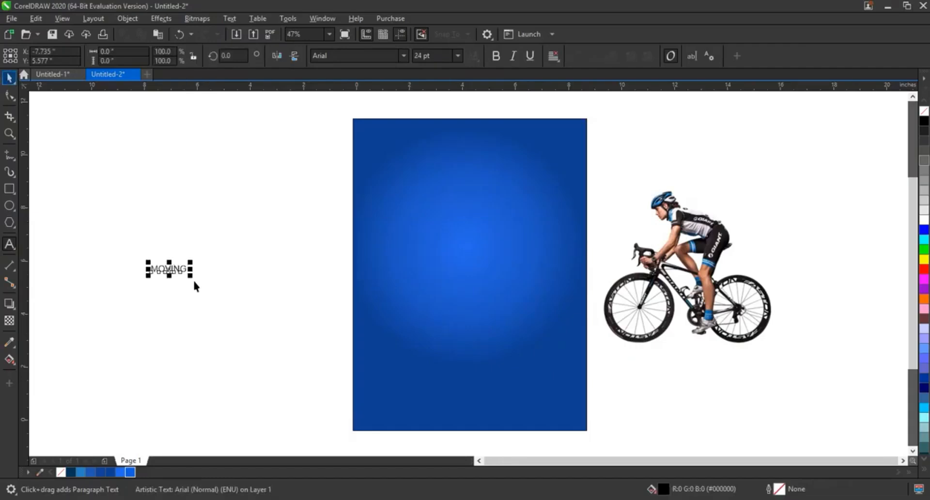
drag(213, 294, 492, 250)
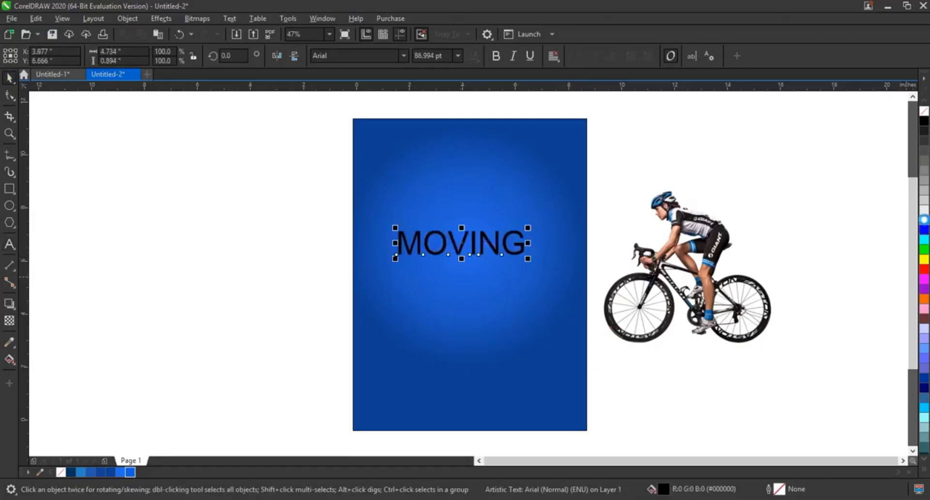
Colour the MOVING text white and set its font to HOOKRIDE.
click(925, 219)
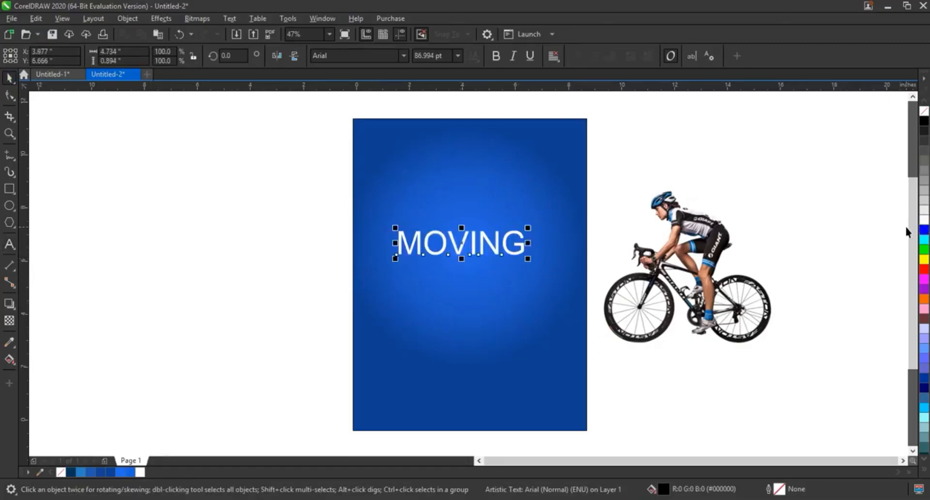
click(403, 57)
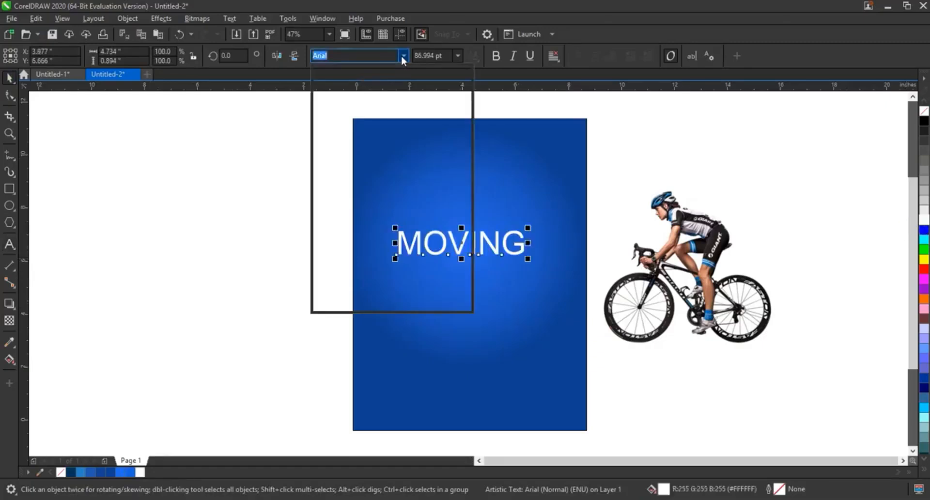
click(402, 55)
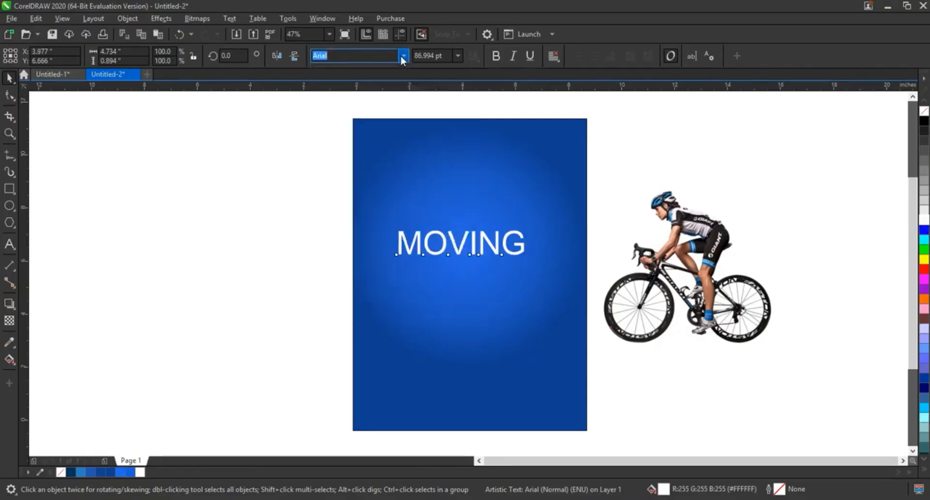
text(HOOKRIDE)
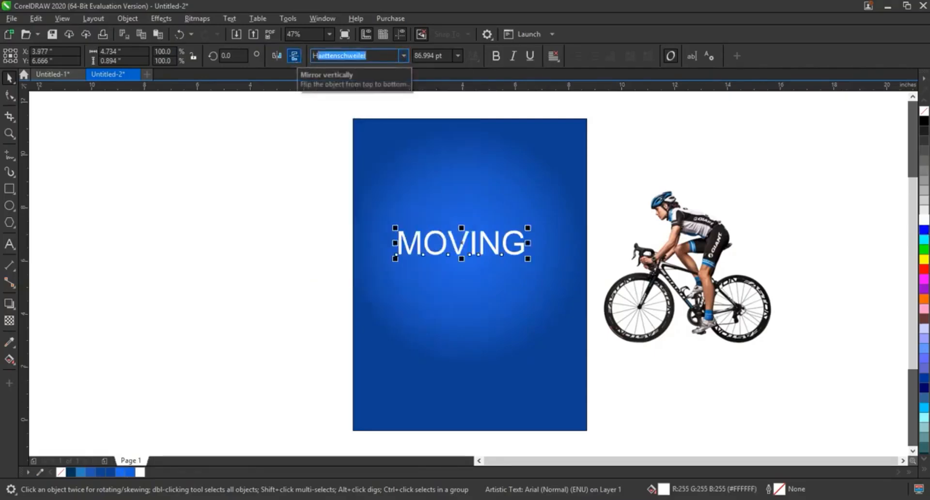
key(Return)
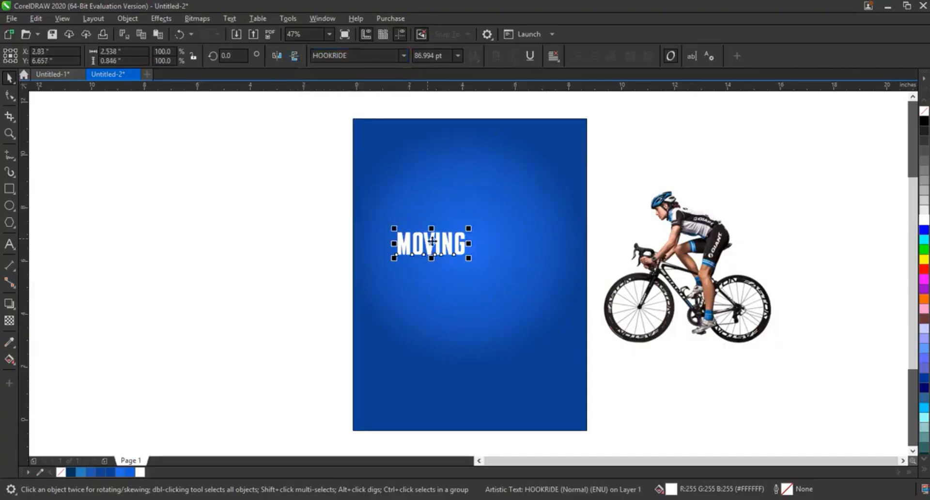
Enlarge MOVING to about 224 pt, position it in the upper half of the rectangle, and convert it to curves.
drag(468, 258, 557, 321)
drag(394, 229, 371, 209)
drag(501, 249, 504, 217)
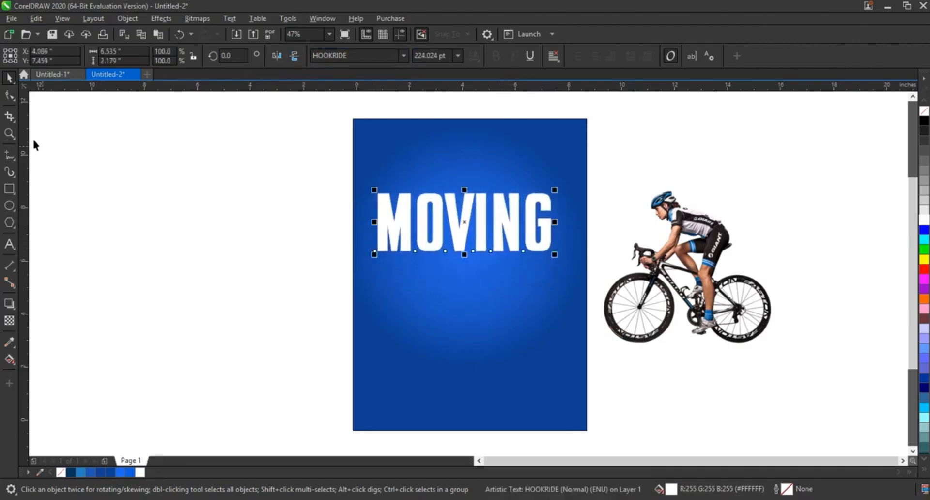
click(127, 19)
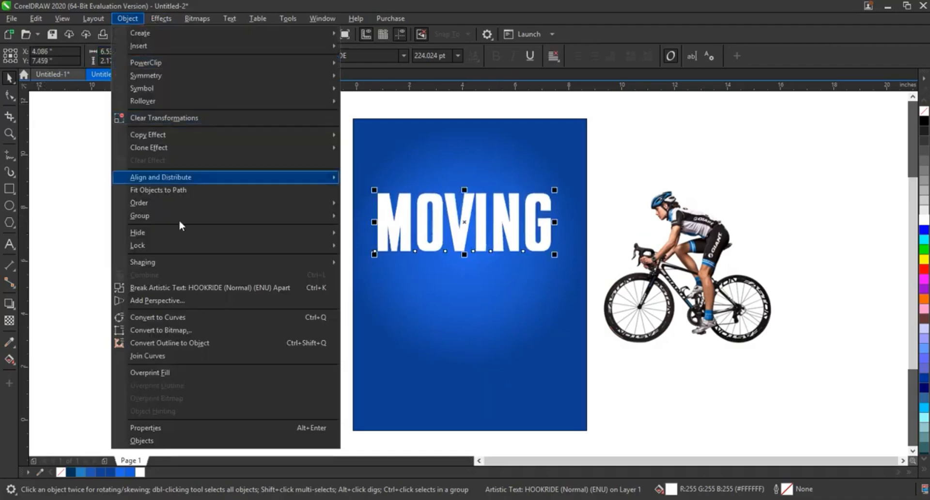
click(202, 316)
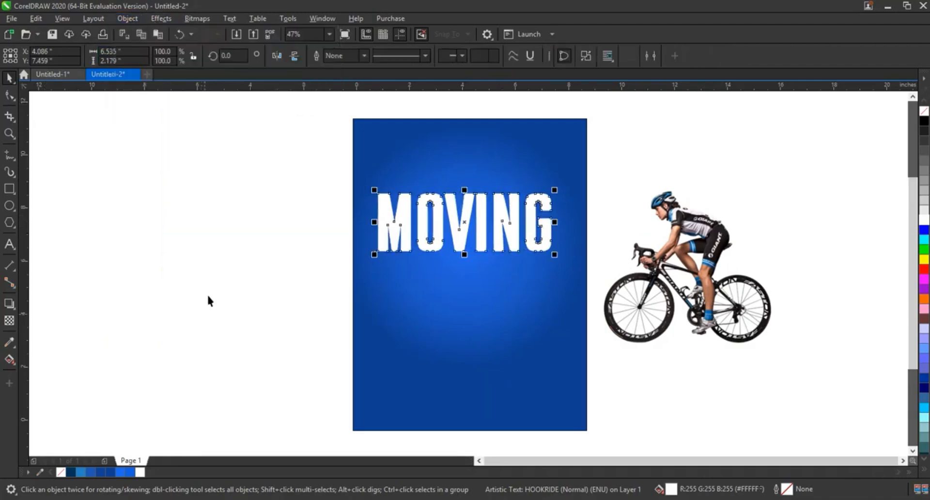
Stretch the letters of MOVING downward by moving all their bottom nodes about 3 inches lower.
click(9, 134)
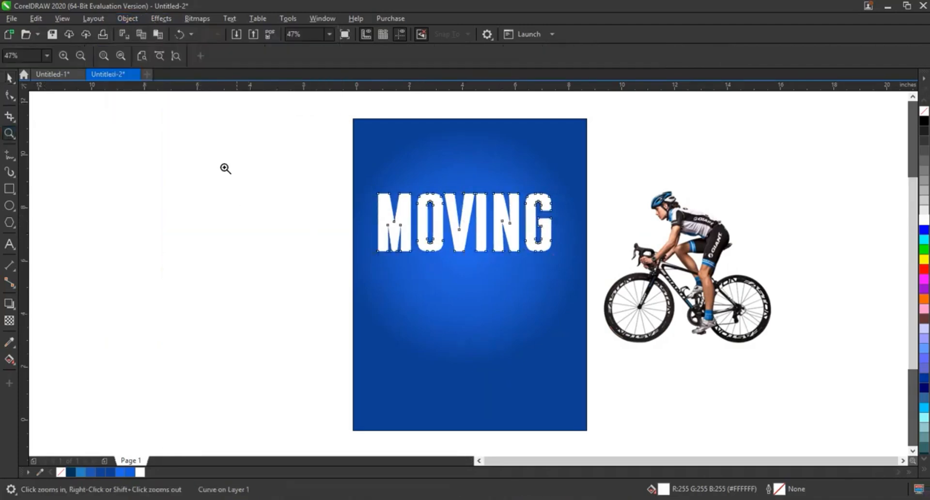
drag(222, 164, 679, 364)
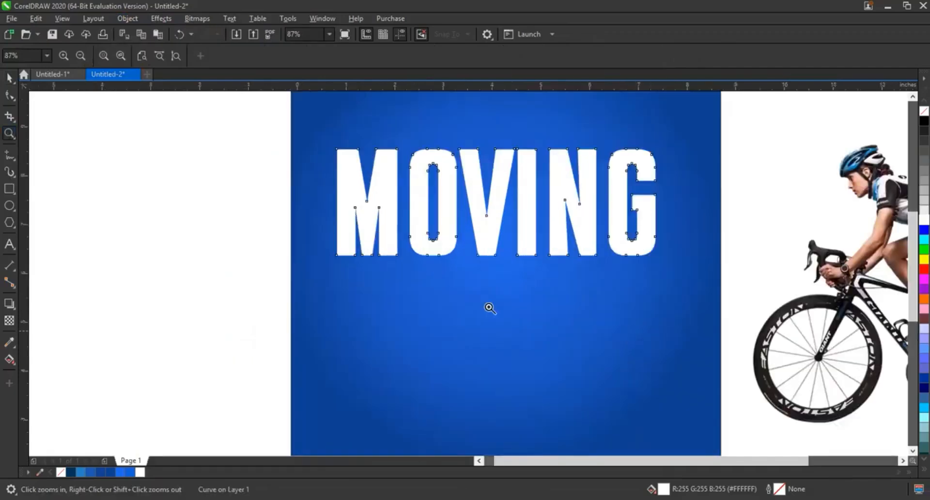
click(10, 96)
drag(285, 291, 694, 227)
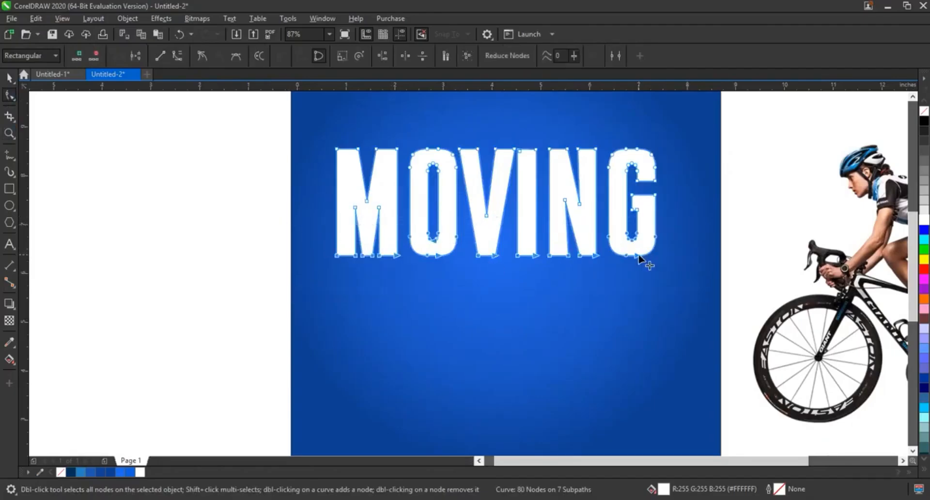
drag(638, 256, 633, 399)
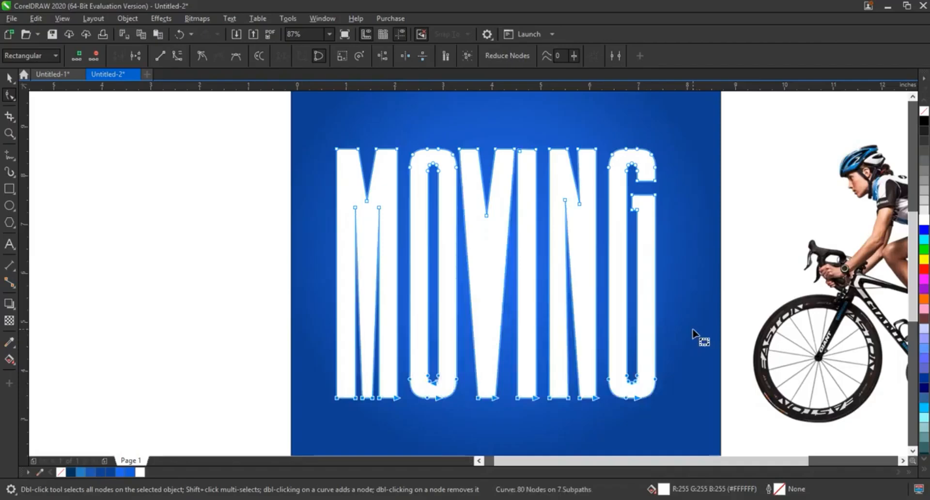
Lower the inner diagonal nodes of the N and the inner point of the V to suit the stretched letters.
drag(555, 183, 576, 280)
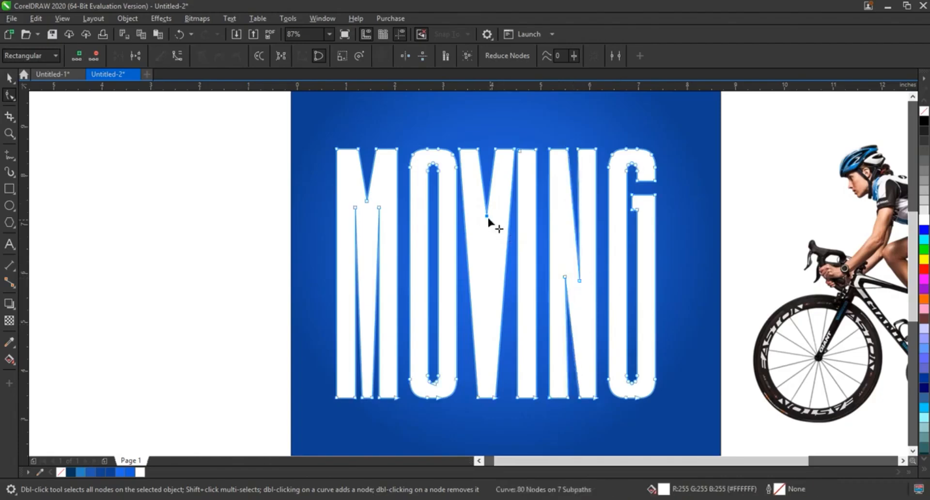
drag(487, 216, 488, 295)
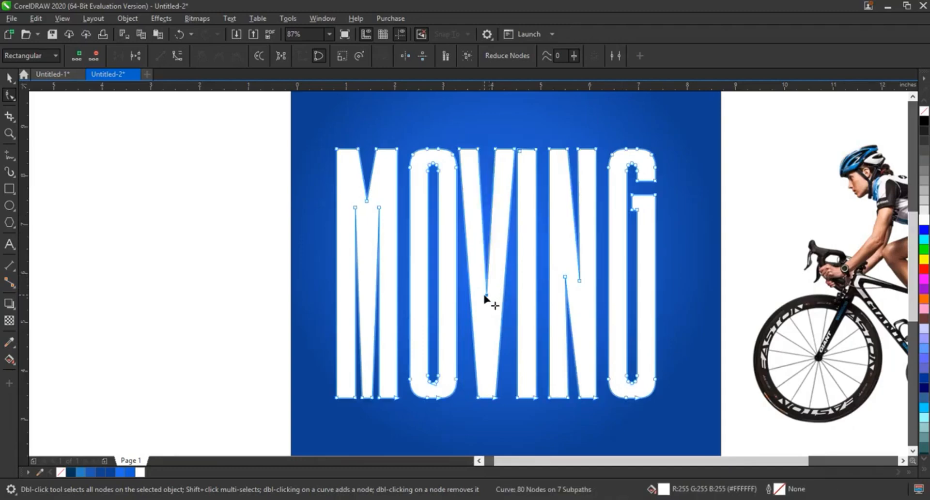
drag(486, 295, 488, 311)
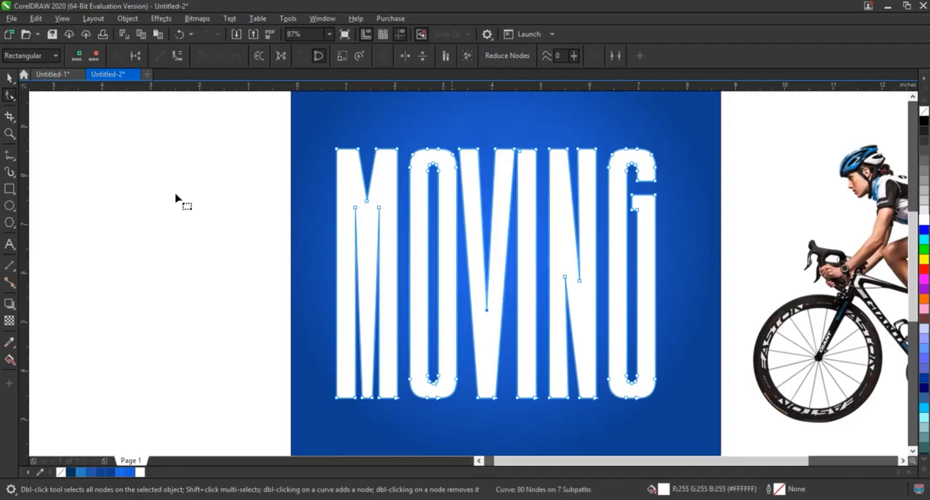
click(9, 77)
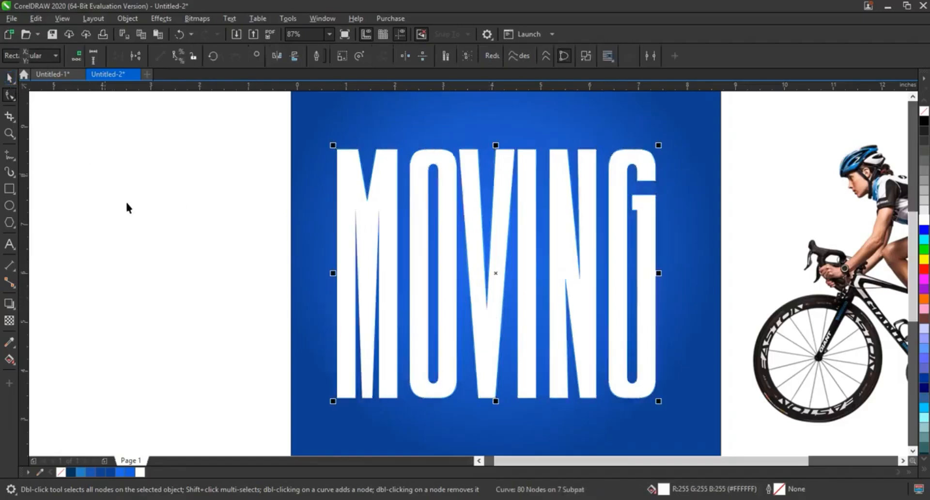
Centre the MOVING lettering horizontally on the blue rectangle.
click(129, 206)
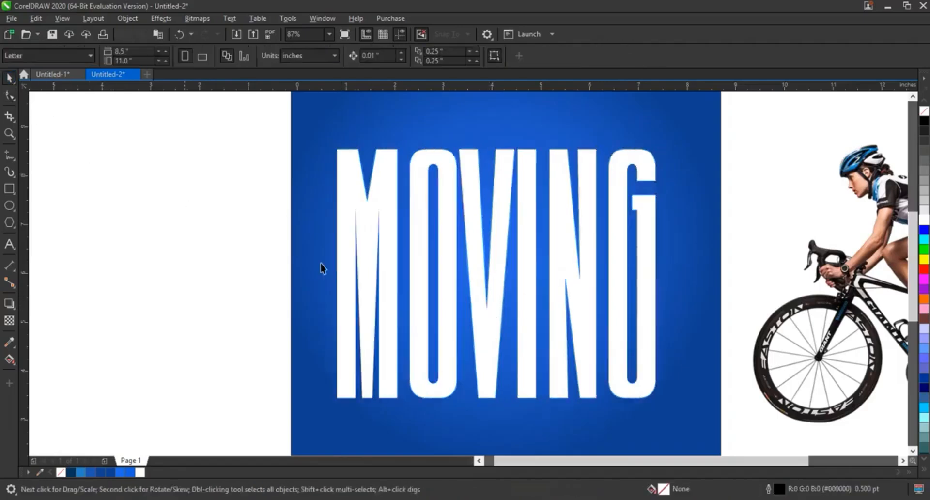
click(645, 287)
shift+click(690, 285)
key(e)
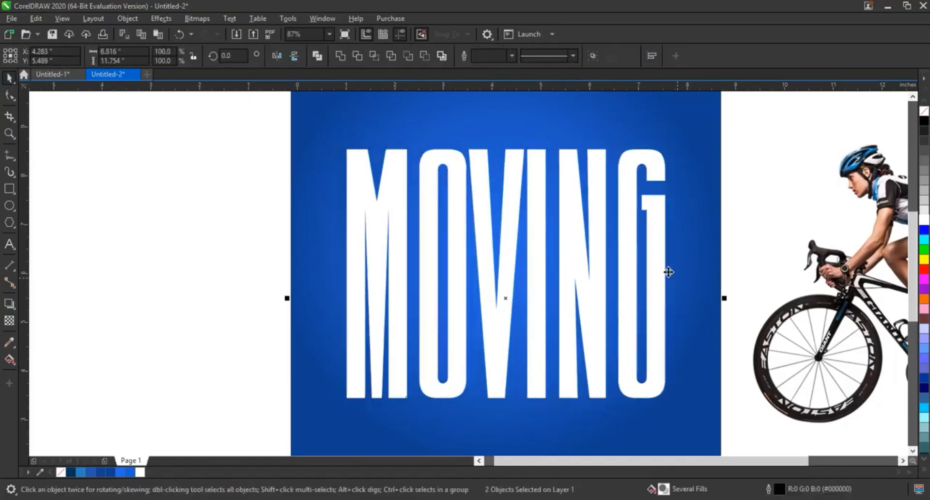
Scale the MOVING lettering down about its centre to roughly 5.28 by 4.12 inches.
scroll(668, 272, down, 4)
click(623, 264)
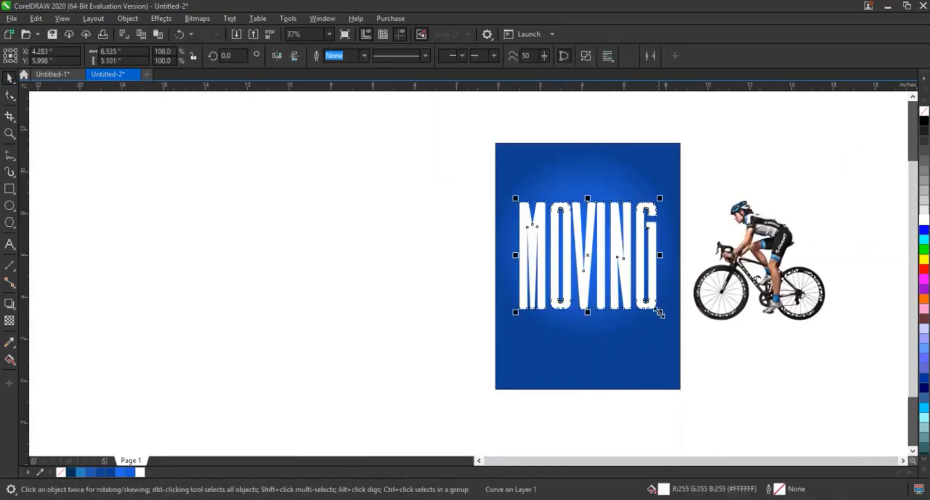
drag(660, 313, 647, 302)
Duplicate MOVING straight below the original, mirror the copy vertically and move it up until it meets the white lettering.
drag(617, 264, 625, 333)
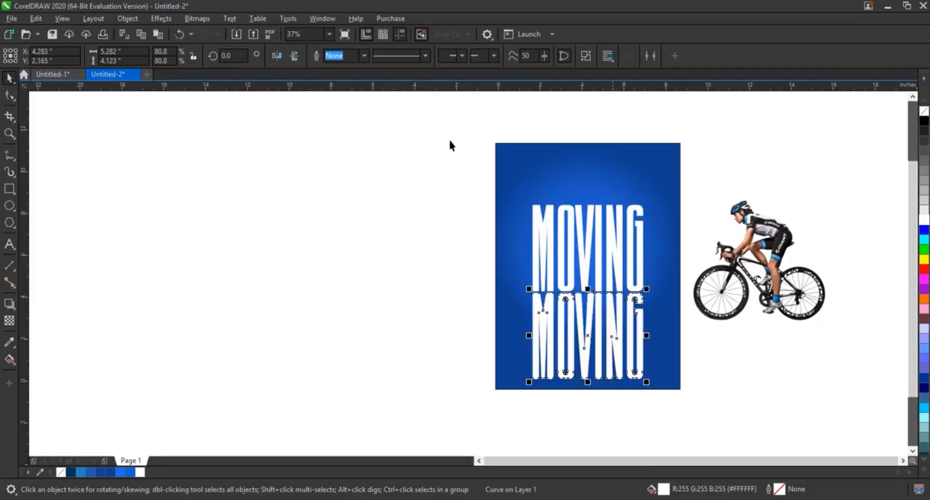
click(275, 55)
click(278, 54)
click(295, 55)
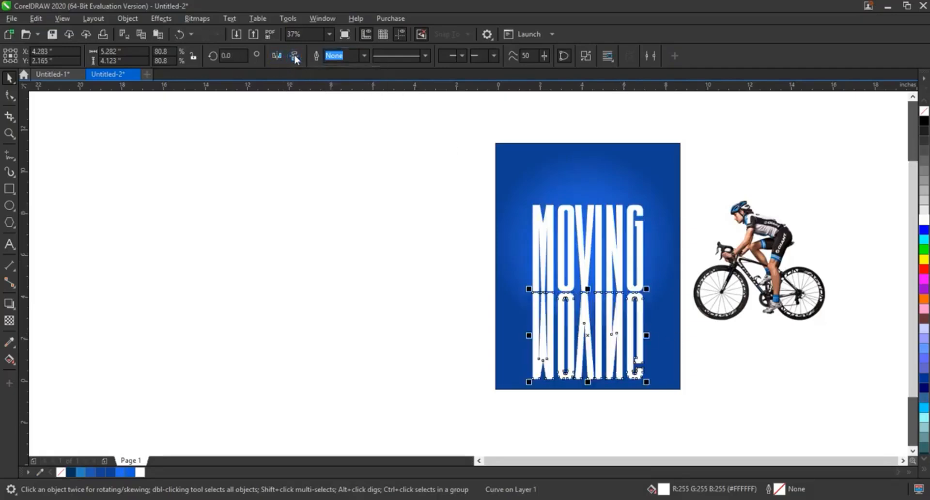
scroll(647, 331, up, 4)
scroll(647, 331, down, 2)
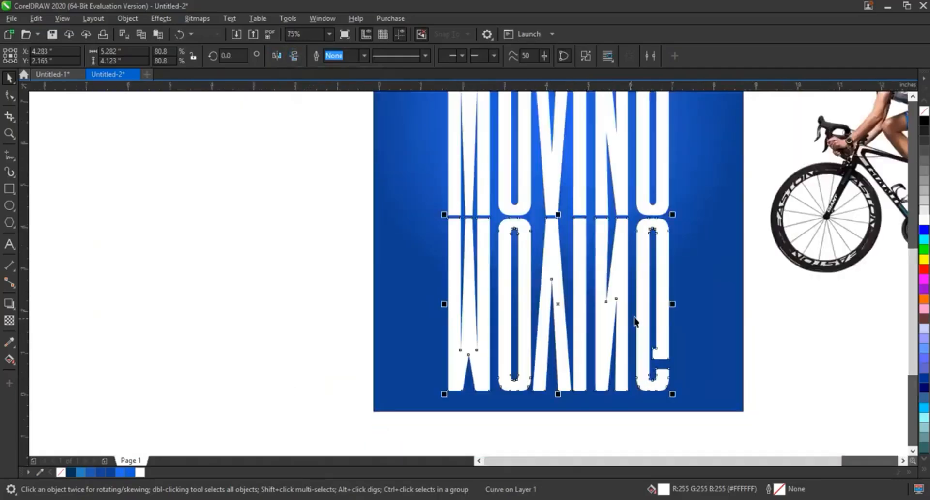
click(641, 313)
click(642, 308)
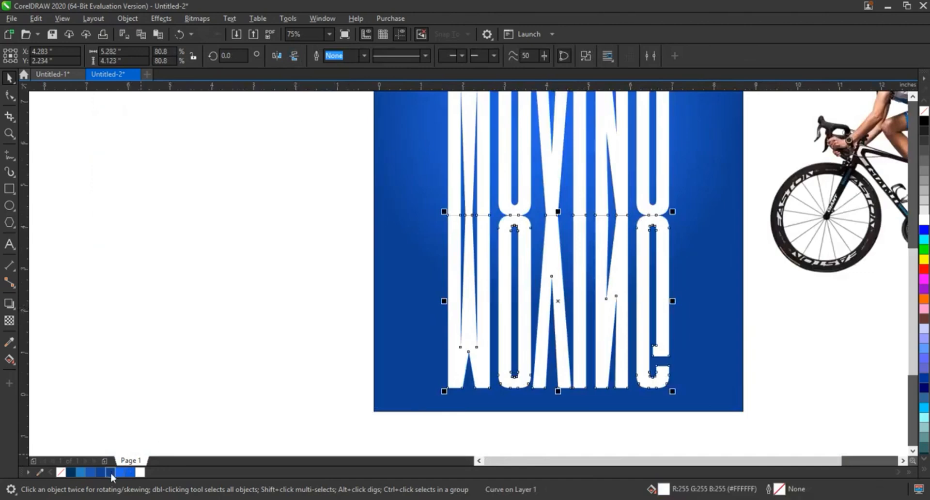
Fill the mirrored MOVING copy with the dark navy blue #002152.
click(130, 473)
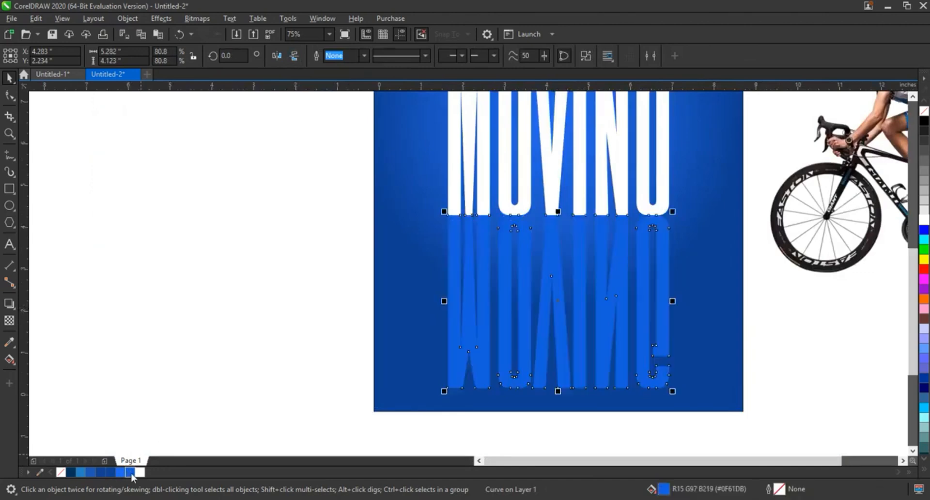
click(9, 361)
click(158, 54)
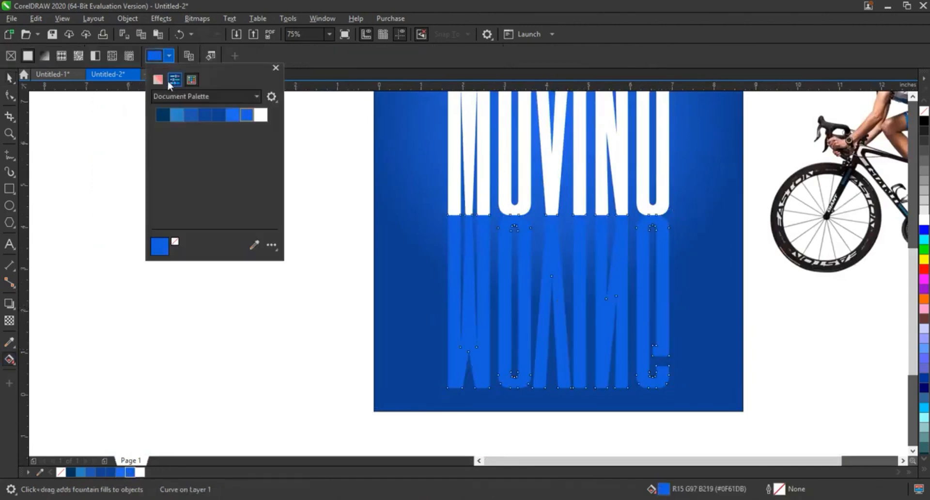
click(158, 79)
drag(228, 121, 234, 165)
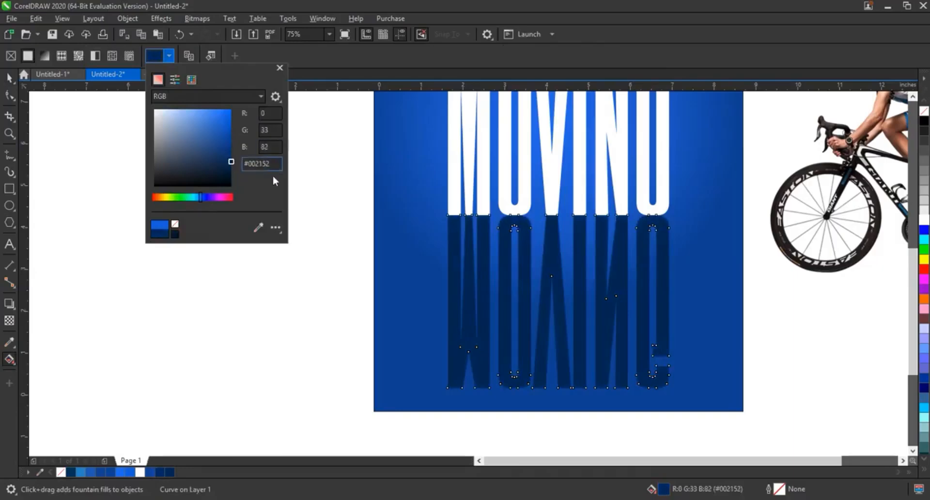
click(10, 79)
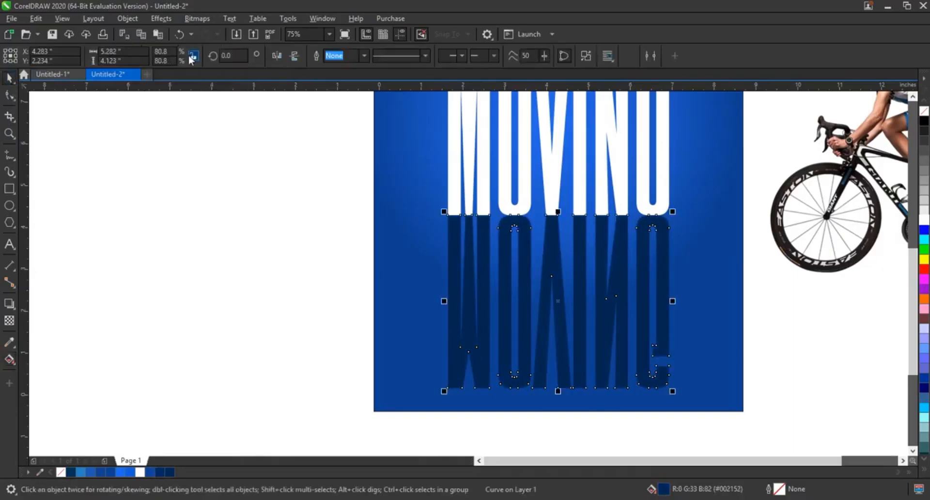
Move both MOVING letterings up together by about 1.2 inches within the blue rectangle.
click(716, 352)
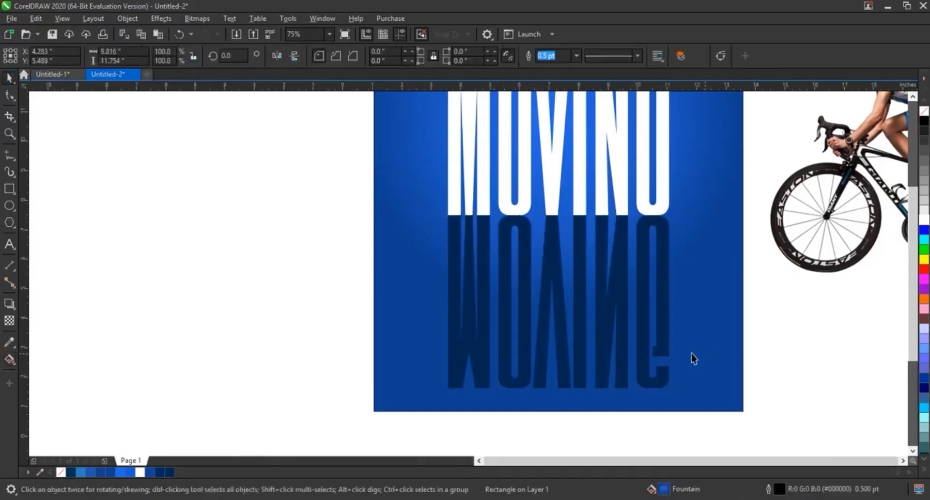
scroll(692, 358, down, 3)
drag(483, 259, 633, 393)
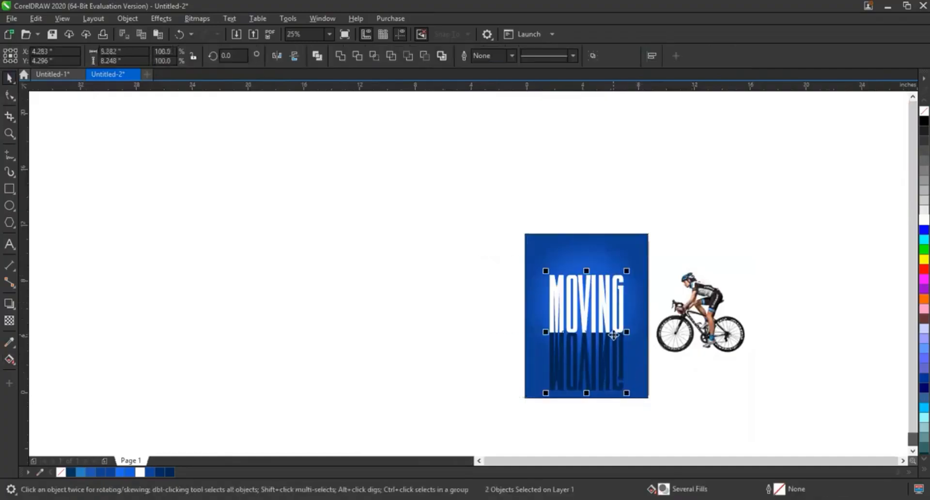
drag(616, 340, 615, 319)
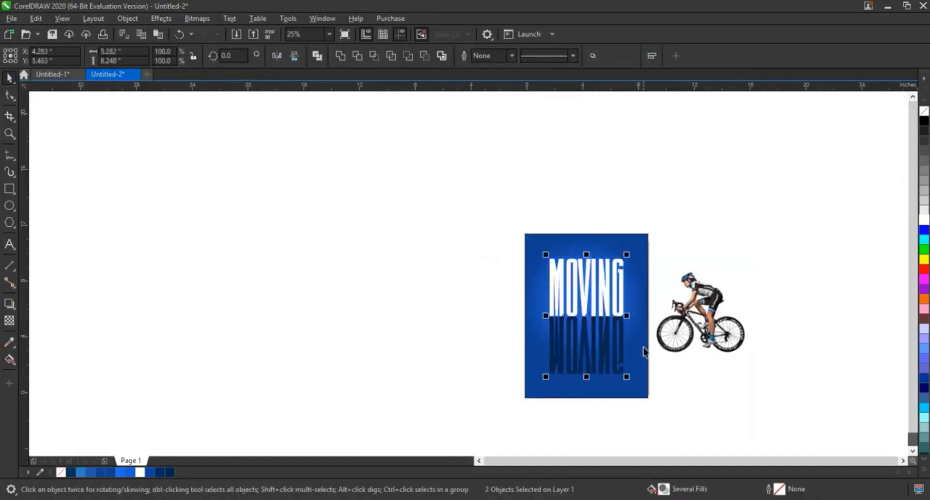
click(644, 347)
key(shift+F2)
key(Escape)
Add perspective to the mirrored MOVING copy and spread its lower corners along the rectangle's bottom edge, far beyond both sides.
click(541, 310)
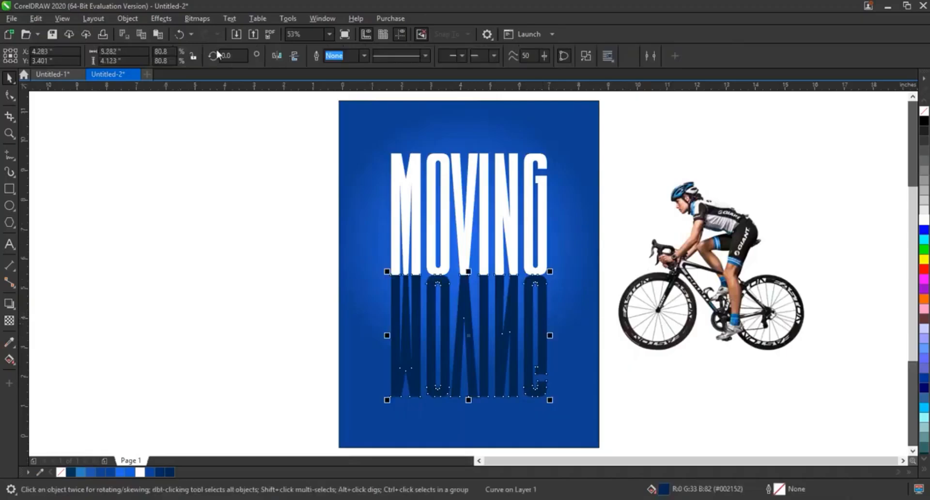
click(126, 20)
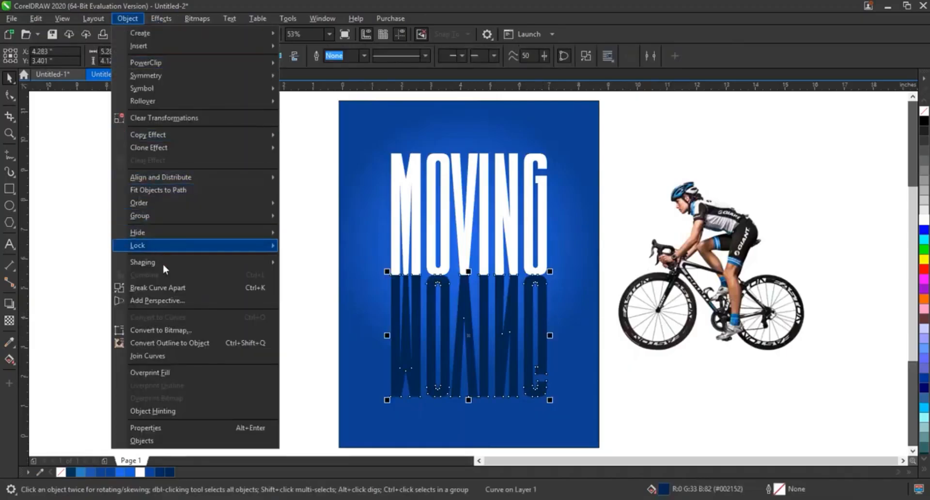
click(169, 300)
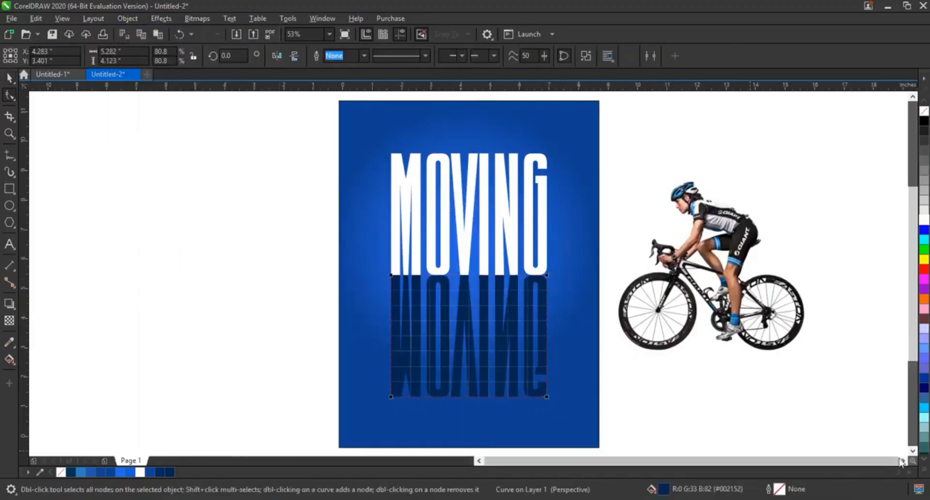
scroll(577, 388, down, 3)
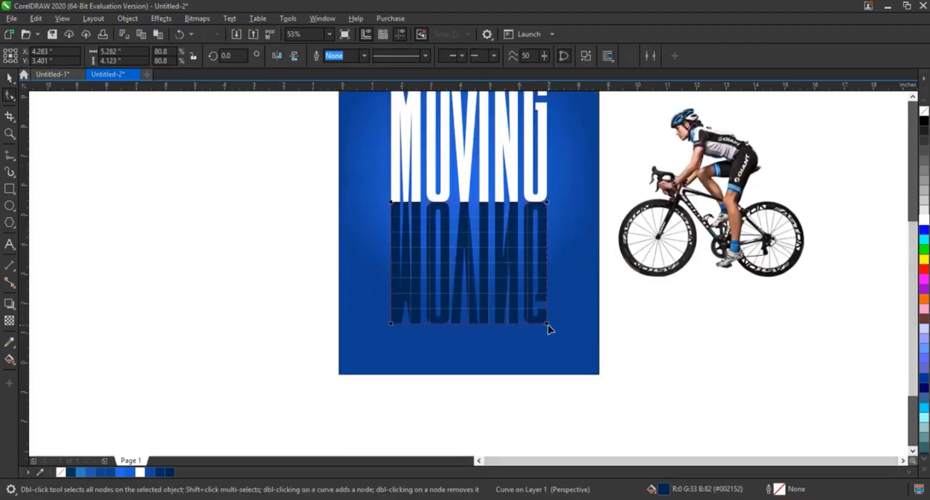
drag(548, 324, 599, 376)
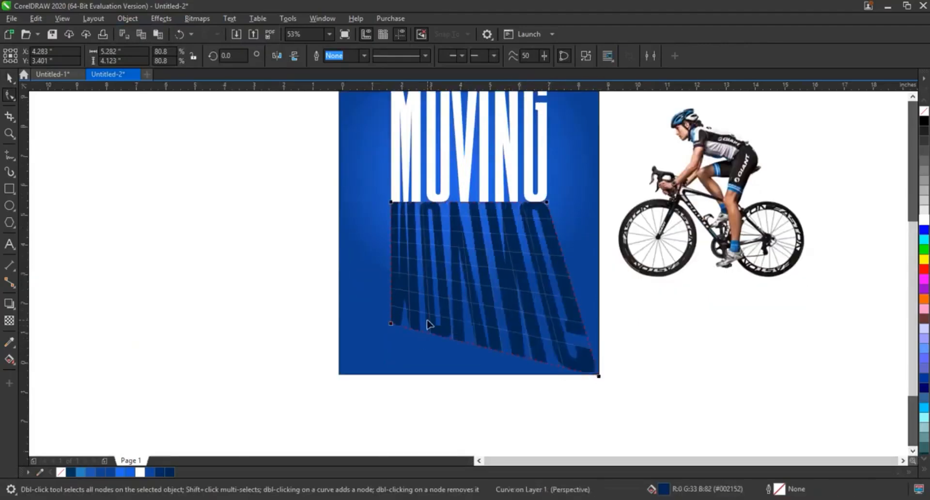
drag(391, 323, 338, 375)
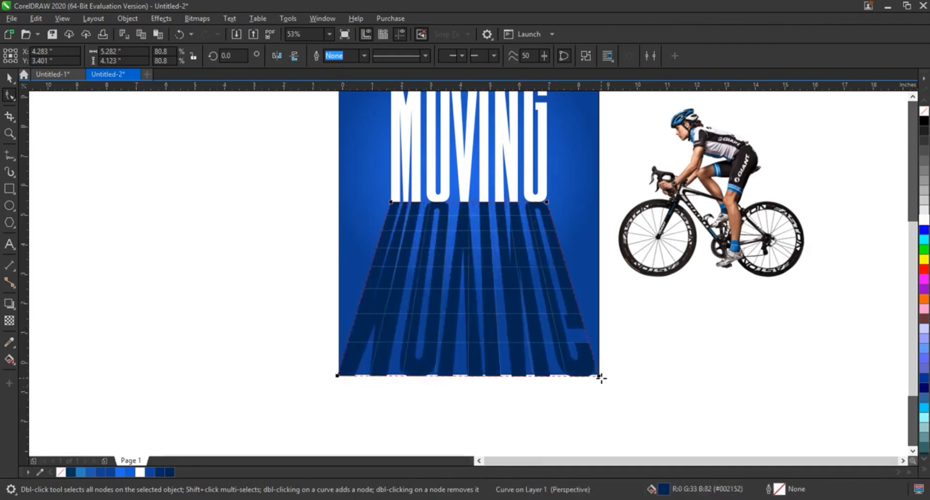
drag(601, 377, 720, 376)
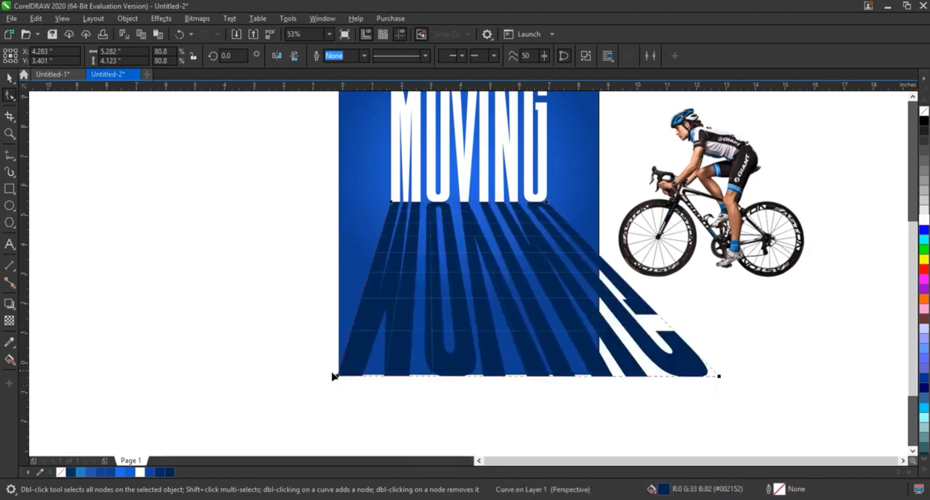
drag(337, 378, 149, 375)
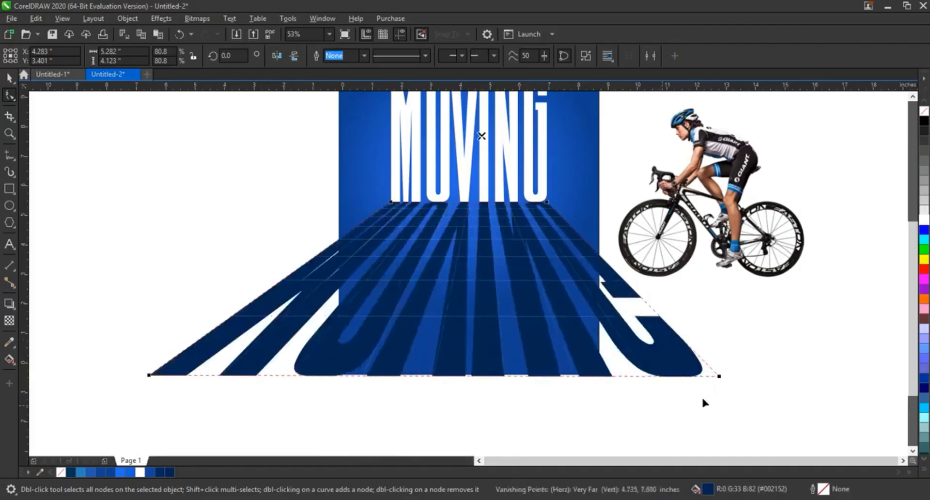
drag(717, 376, 751, 376)
click(10, 78)
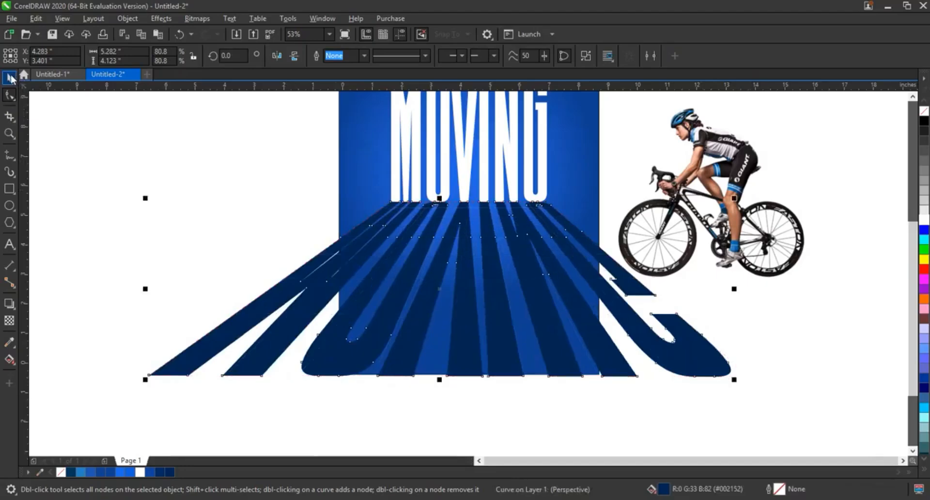
PowerClip the dark perspective lettering inside the blue rectangle.
scroll(905, 105, up, 1)
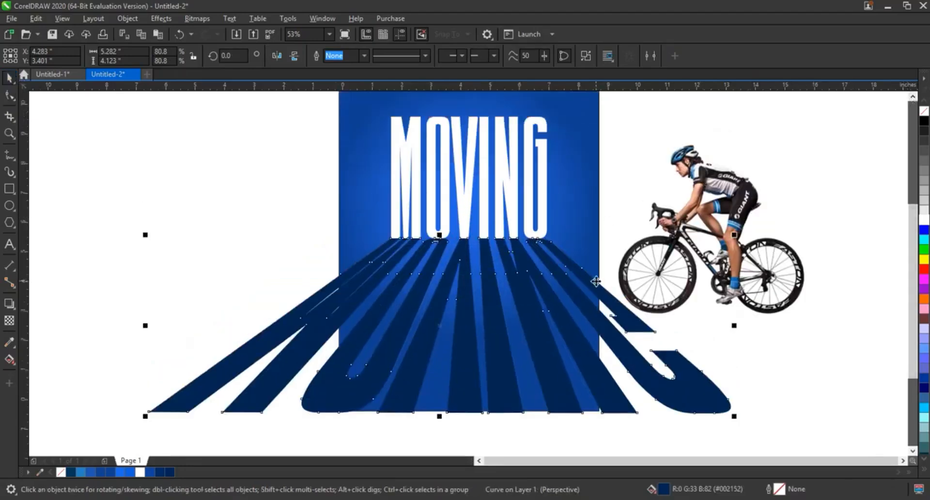
right_click(596, 281)
click(630, 299)
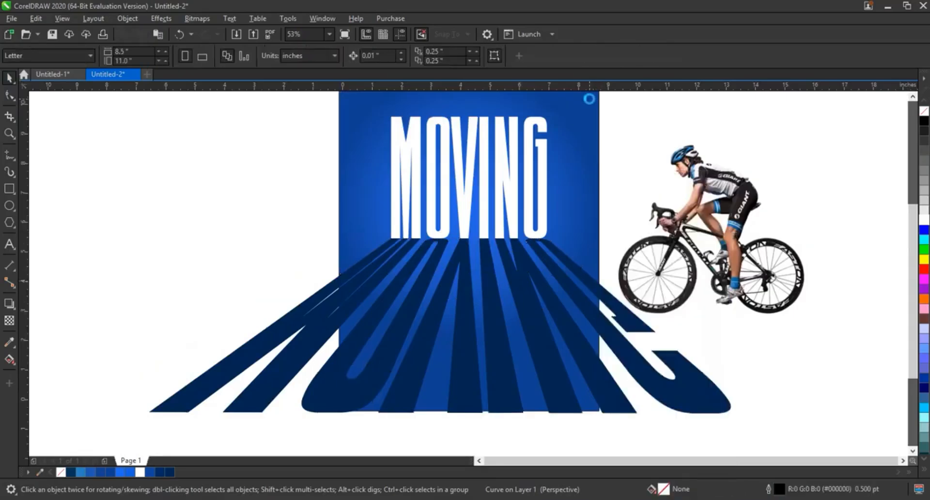
click(695, 115)
Place the cyclist picture over the white MOVING lettering and bring it in front of all other objects.
click(669, 178)
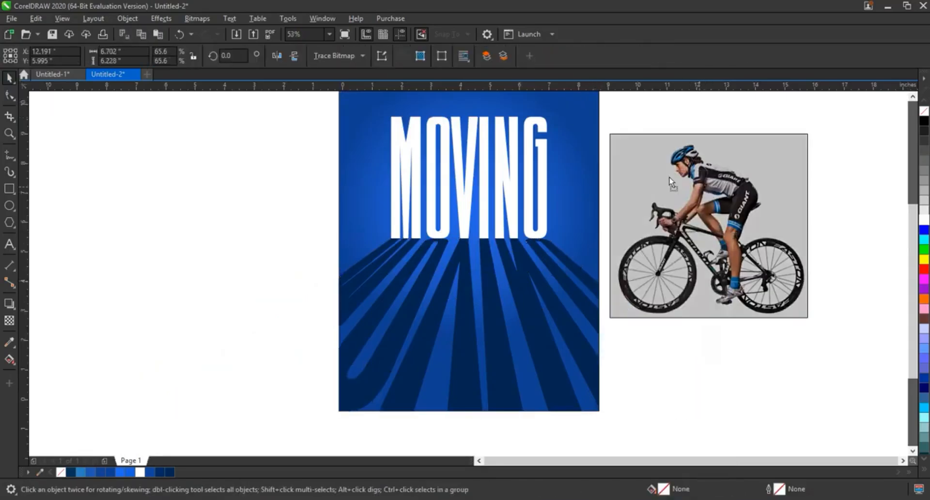
drag(670, 178, 436, 145)
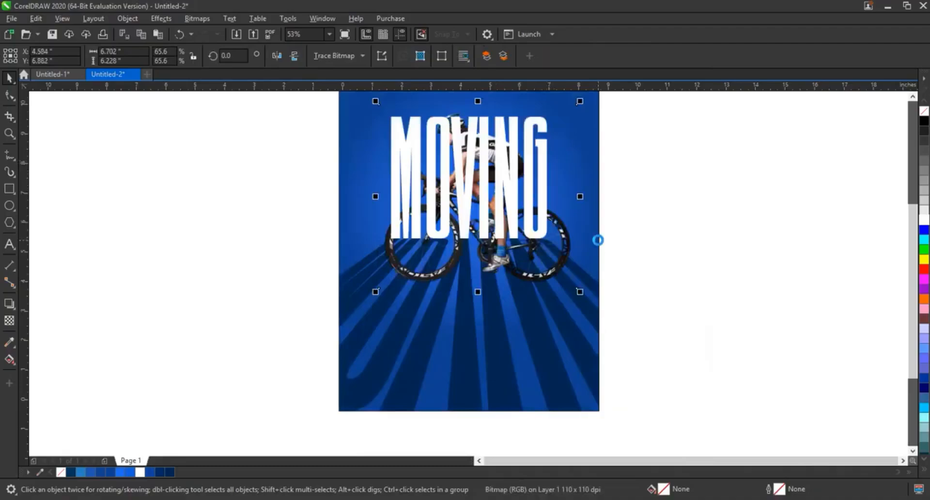
key(shift+Page_Up)
click(578, 333)
scroll(657, 246, up, 1)
click(658, 245)
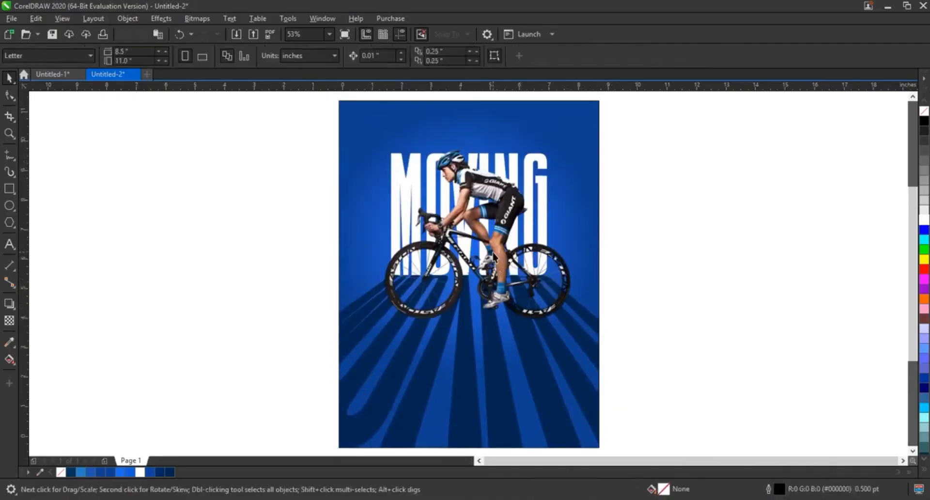
Scale the cyclist to about 6.0 by 5.6 inches and position it over the lower part of MOVING.
drag(494, 257, 483, 270)
drag(569, 152, 556, 166)
drag(500, 216, 499, 214)
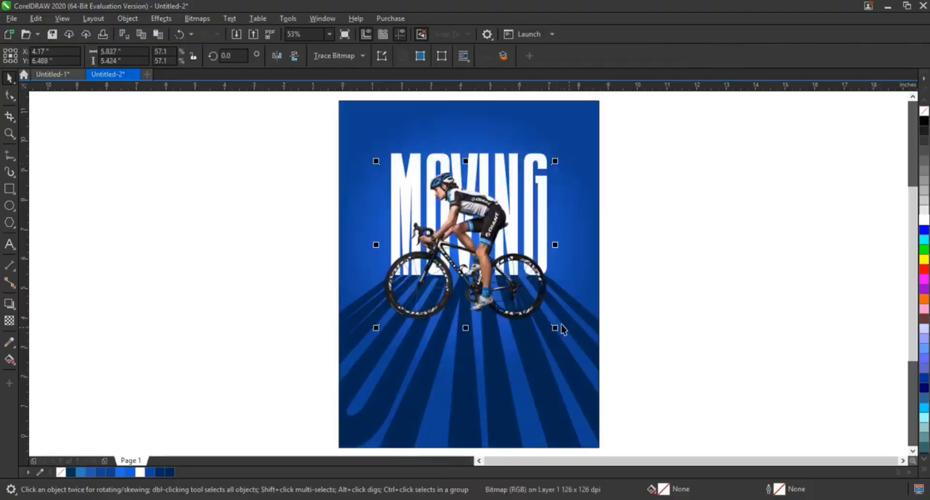
drag(556, 328, 530, 319)
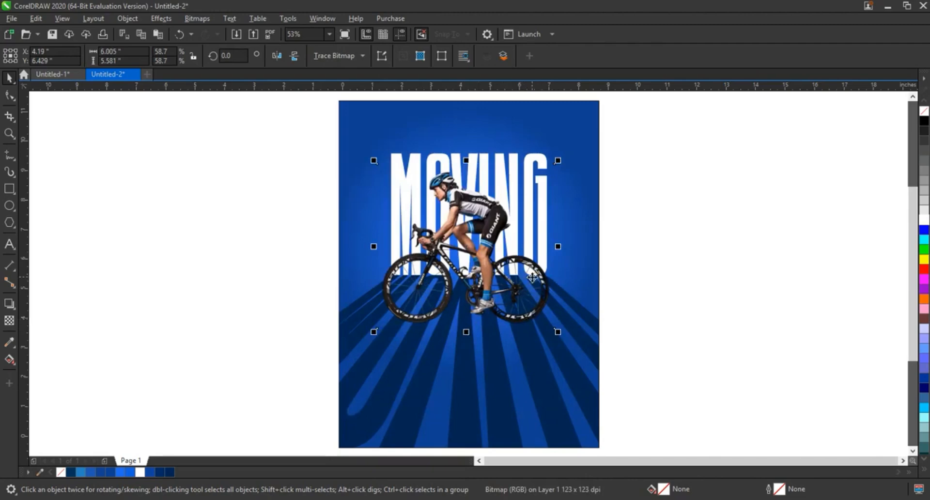
Convert the cyclist picture to a 300 dpi bitmap.
click(197, 18)
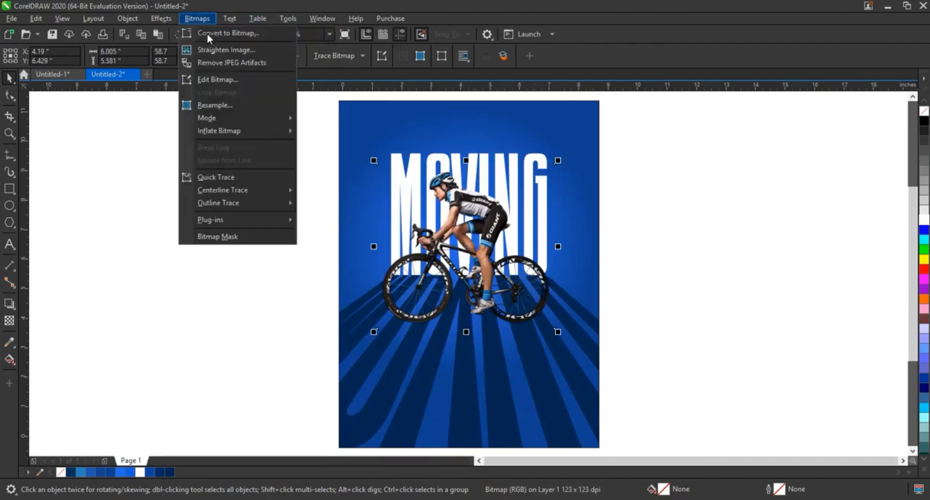
key(Escape)
click(479, 318)
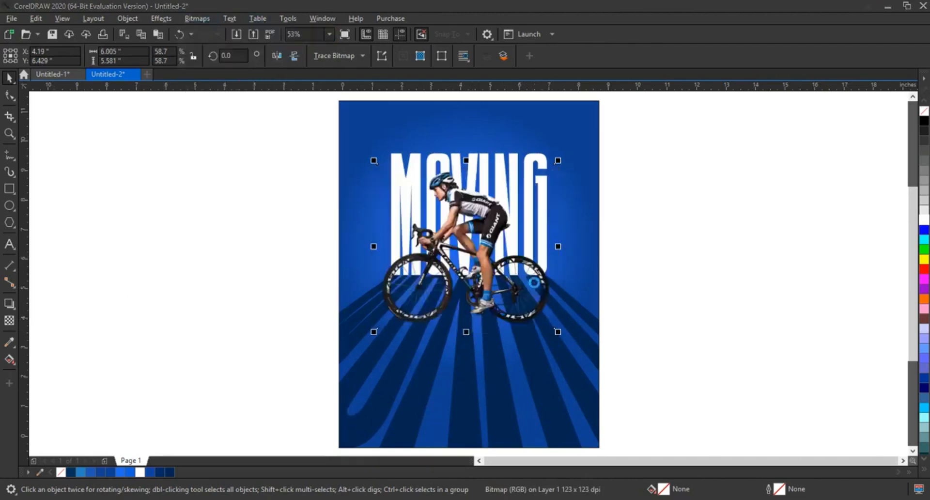
Add a black drop shadow cast up and to the right of the cyclist, with opacity 52 and feathering 15.
click(9, 304)
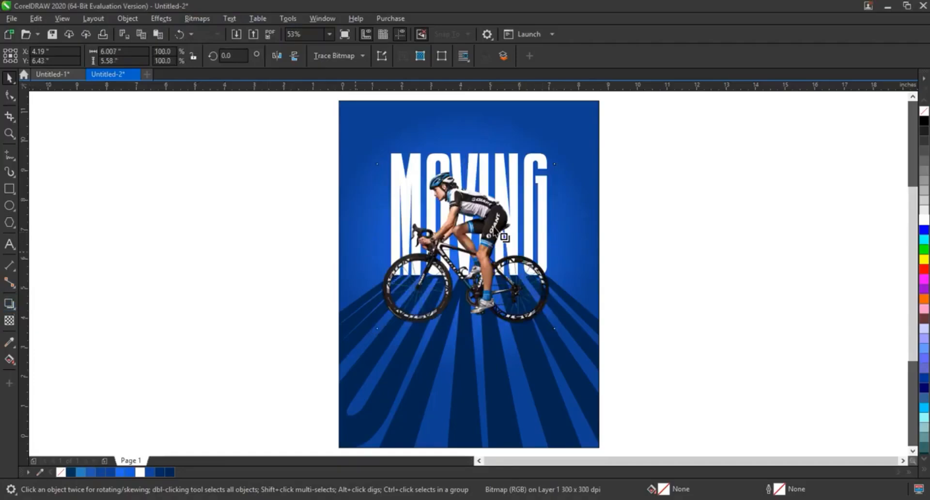
drag(535, 190, 561, 165)
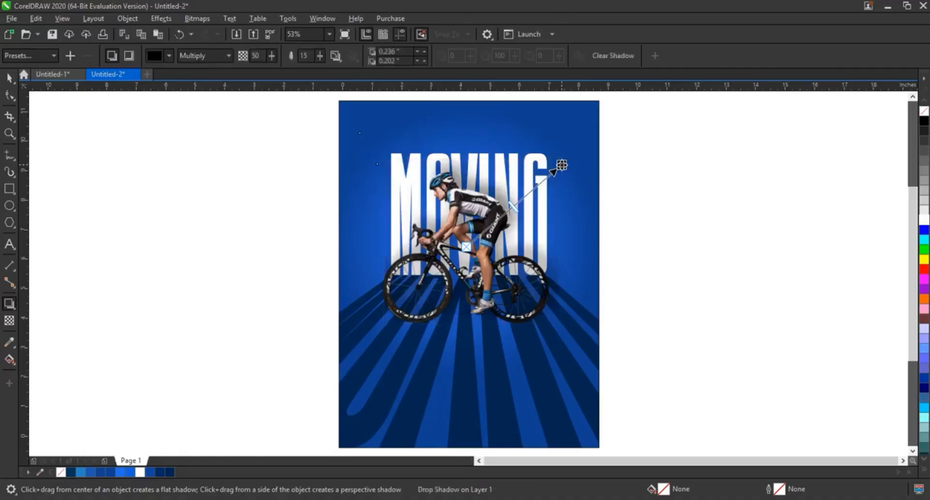
mouse_move(511, 203)
mouse_down()
mouse_move(523, 196)
mouse_move(513, 203)
mouse_up()
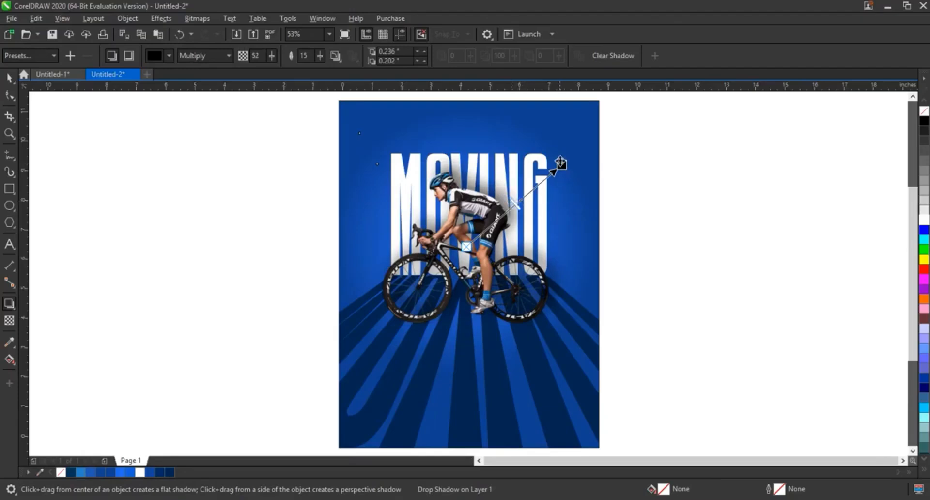
Break the drop shadow apart from the cyclist picture so it is a separate object.
click(9, 79)
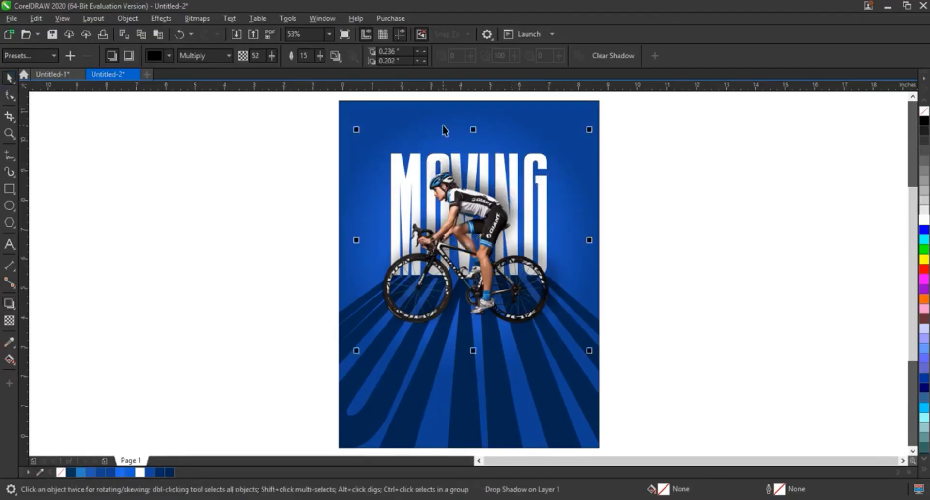
click(135, 17)
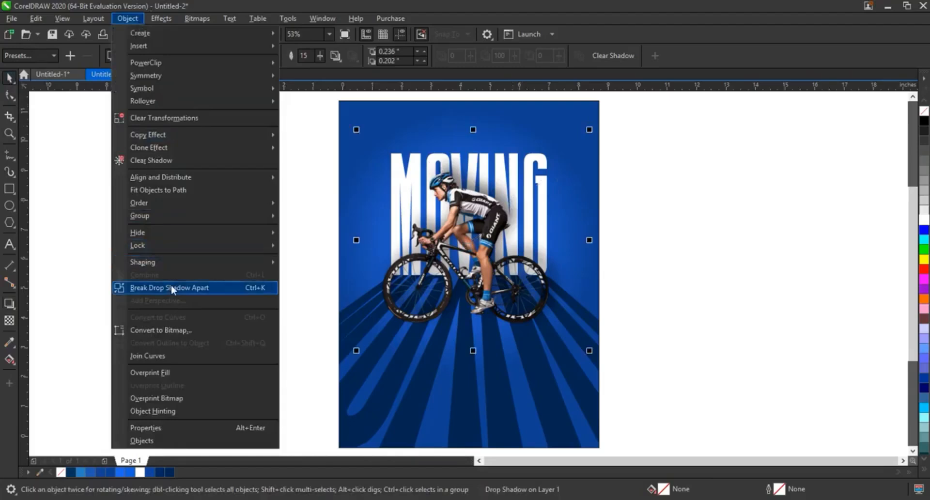
click(171, 287)
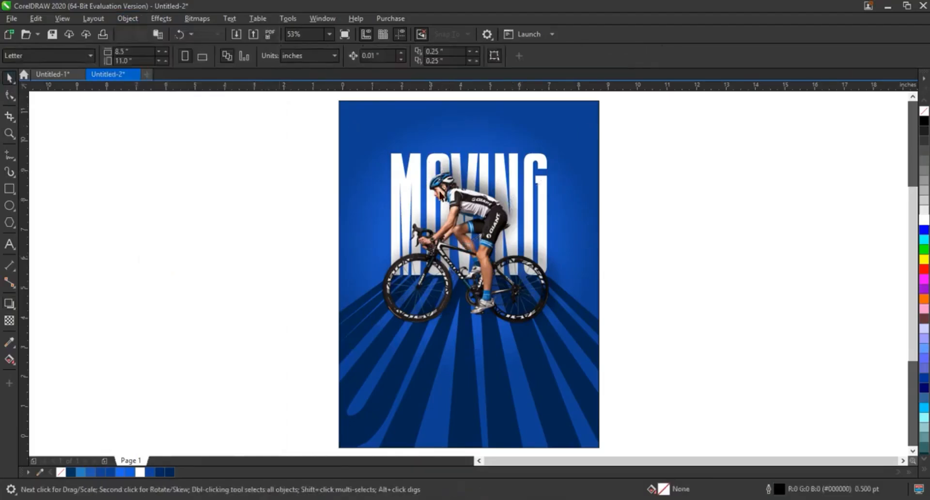
Add the artistic text "DON'T STOP" beside the poster and set its font to Humnst777 Cn BT (Bold).
click(10, 245)
click(90, 265)
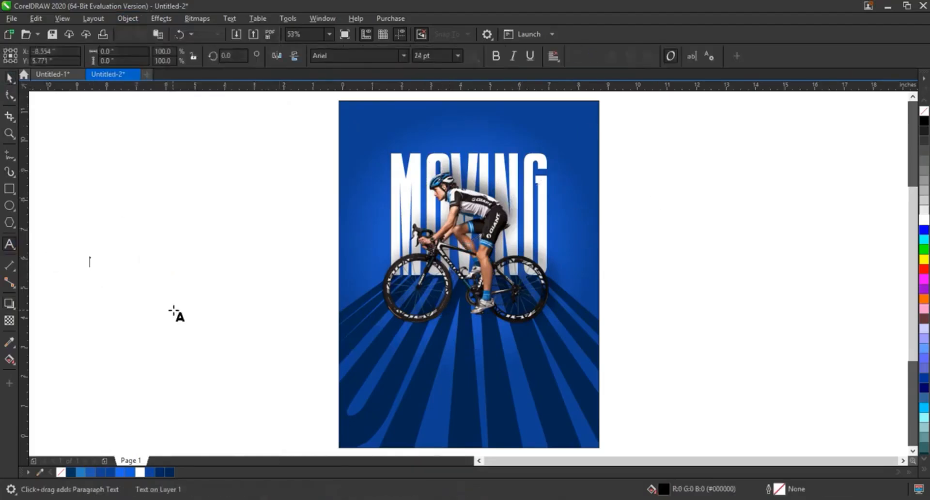
text(DON'T STOP)
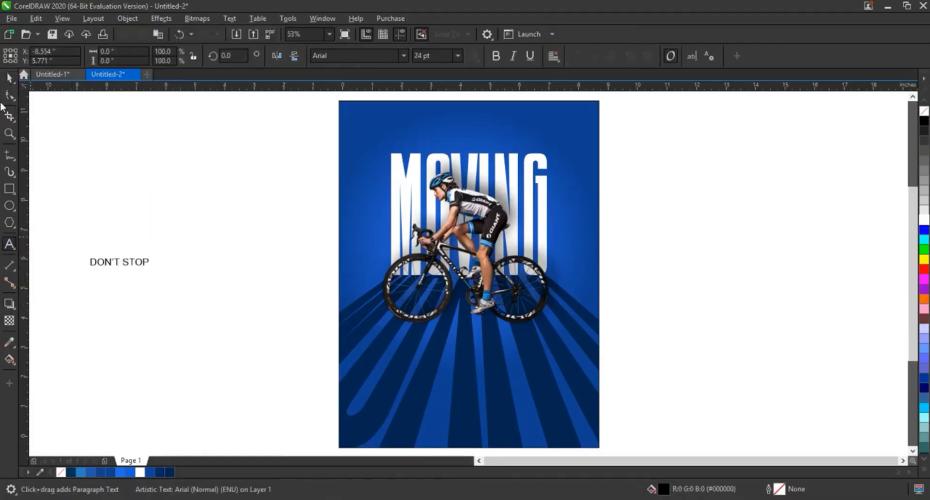
click(8, 78)
click(401, 56)
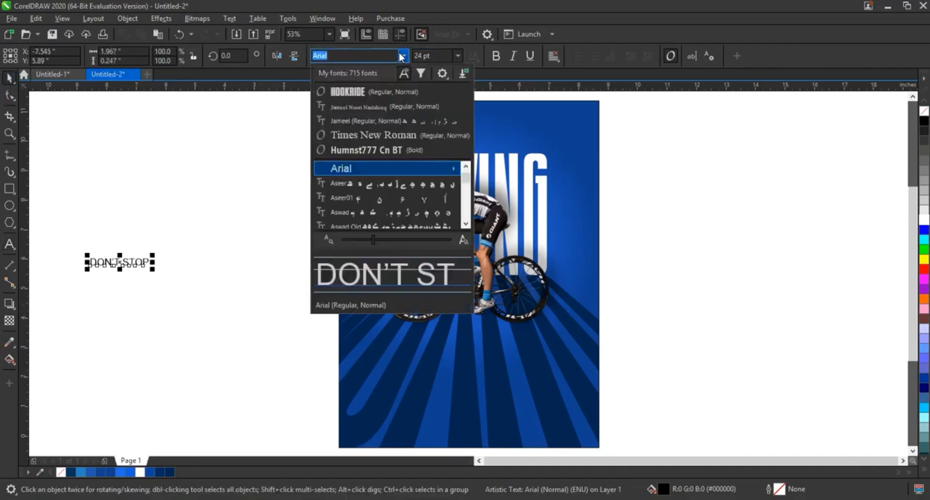
click(397, 151)
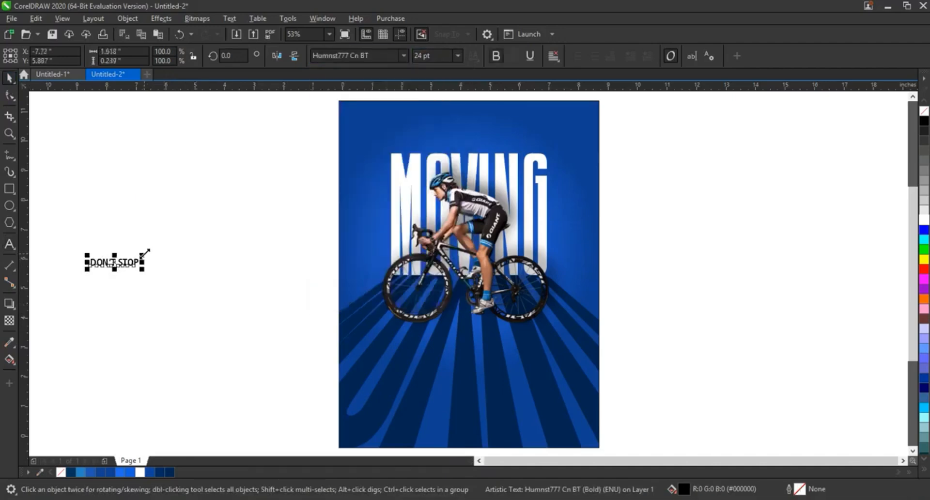
Enlarge DON'T STOP to about 2.7 by 0.4 inches, place it centred just above MOVING, and fill it white.
drag(146, 252, 502, 140)
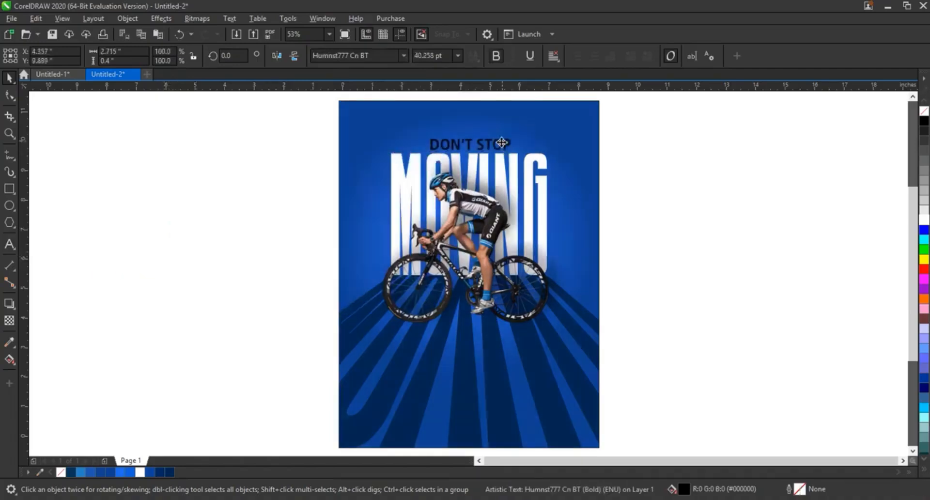
click(925, 220)
click(581, 366)
click(622, 237)
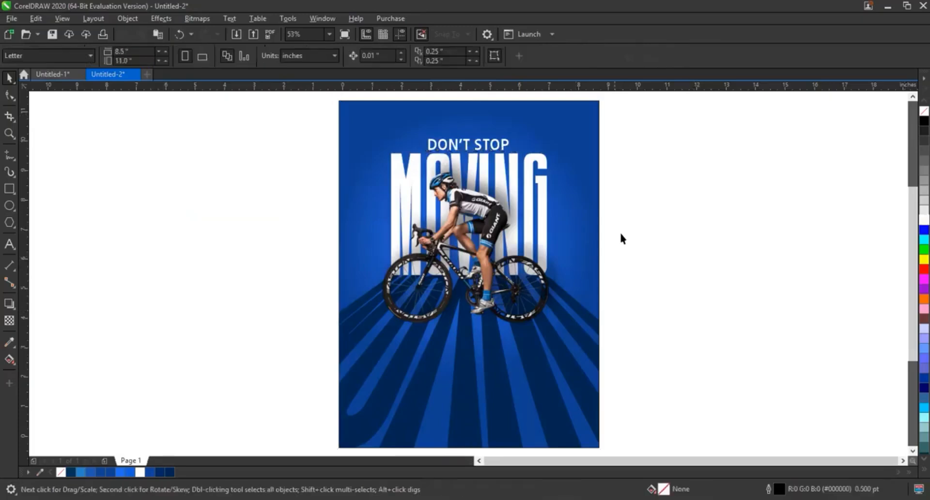
Duplicate the whole poster and place the copy directly to the left of the original.
scroll(625, 250, down, 2)
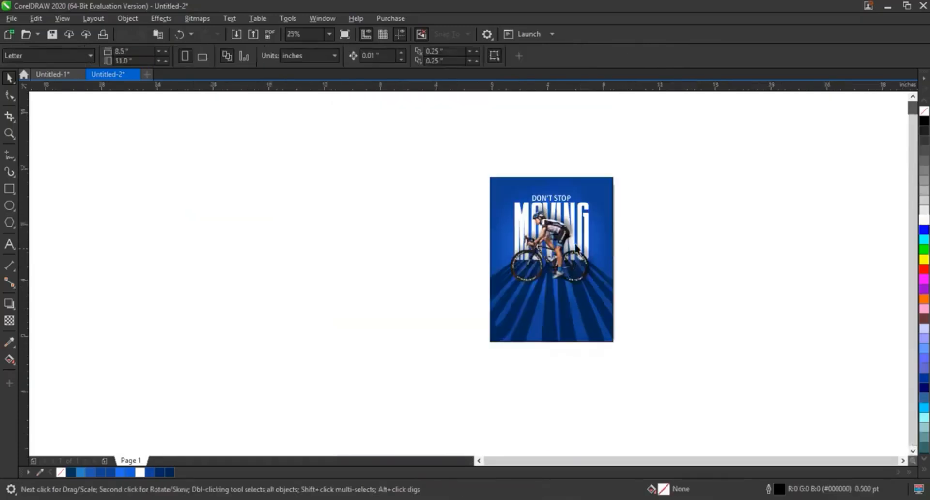
drag(475, 169, 616, 354)
drag(590, 316, 464, 307)
right_click(464, 308)
Replace the gradient fill of the left poster's background with the solid bright blue #0F61DB.
key(shift+F2)
click(562, 225)
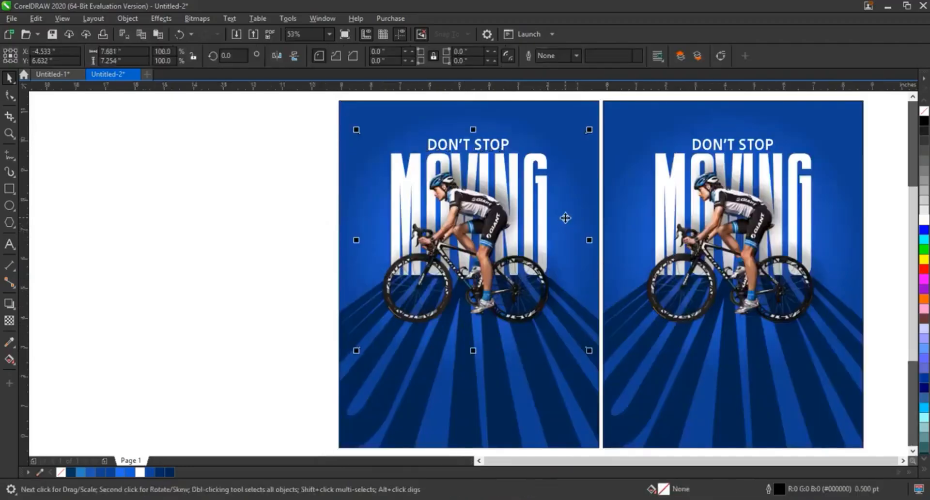
click(564, 130)
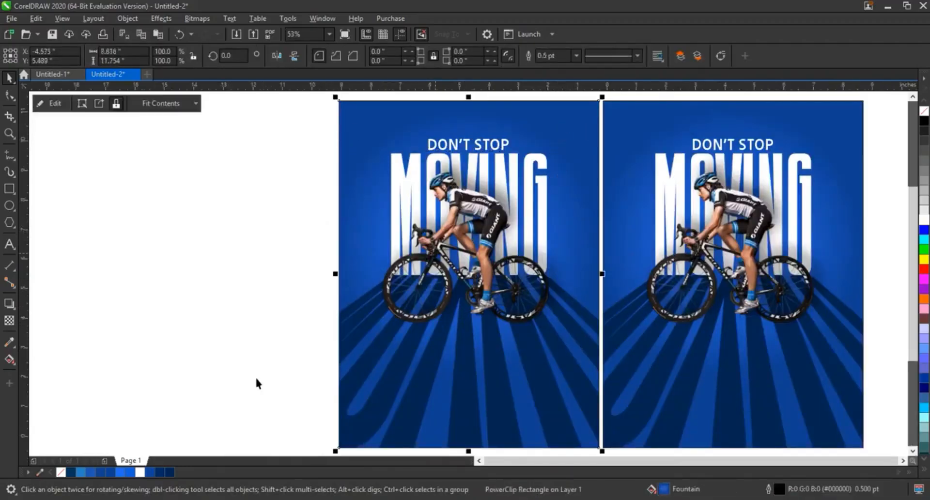
click(153, 473)
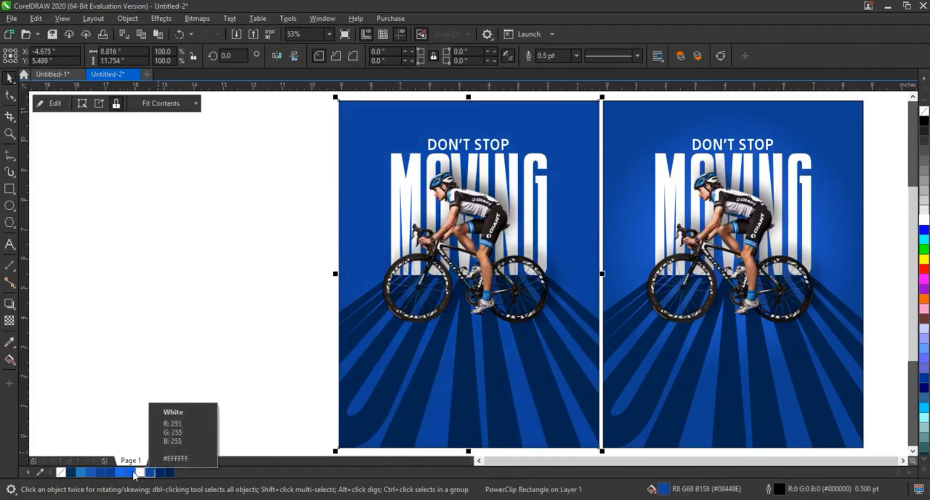
click(130, 473)
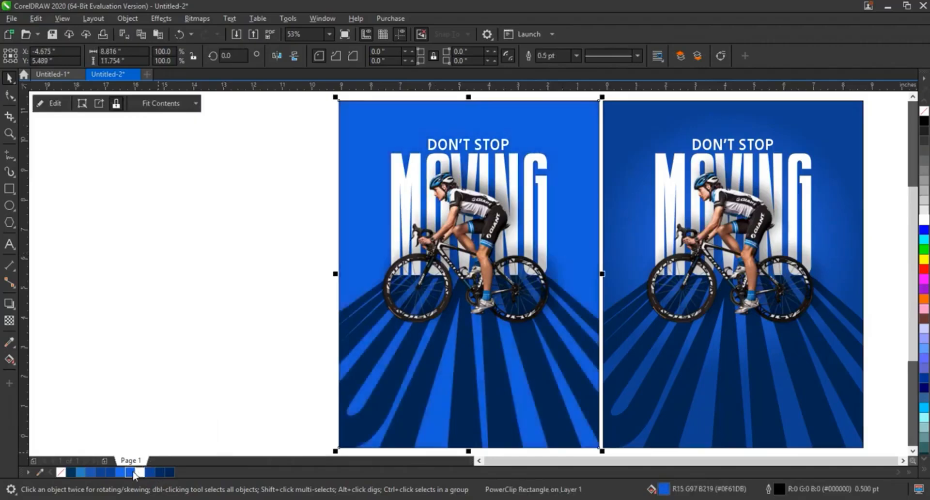
click(232, 291)
click(722, 394)
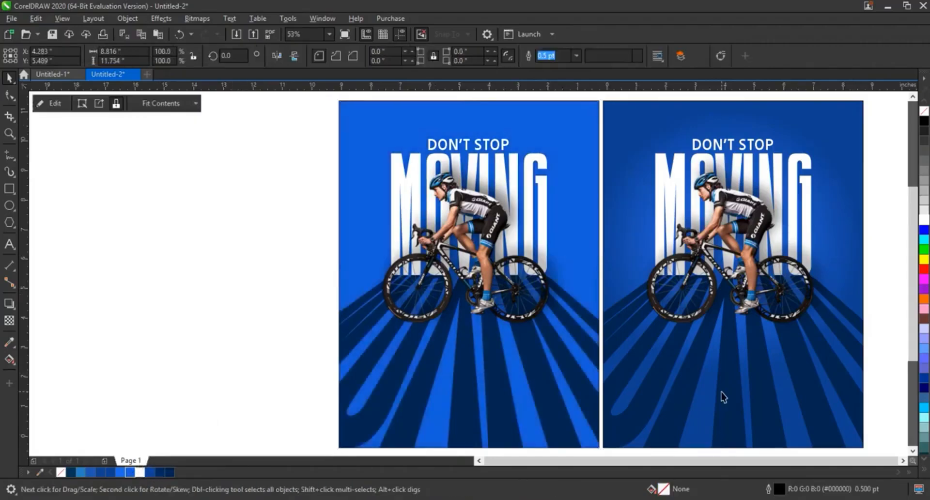
click(518, 388)
click(300, 285)
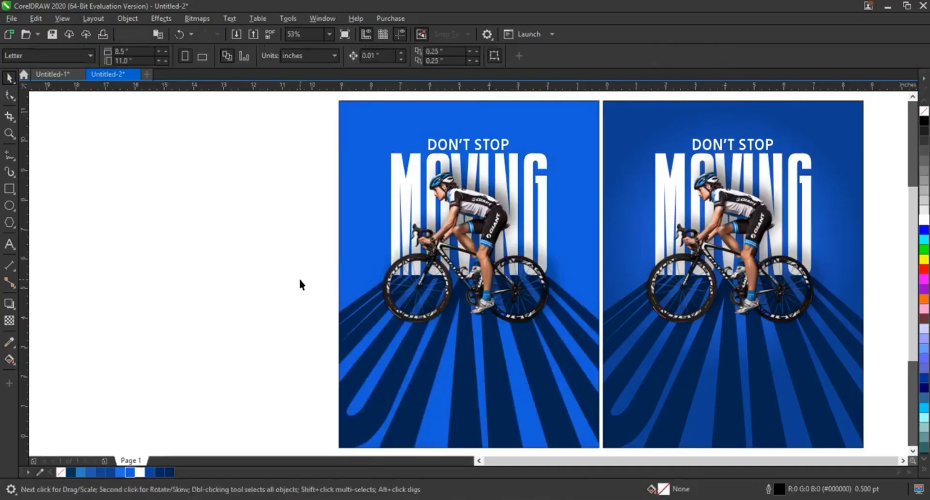
click(10, 135)
drag(352, 104, 833, 395)
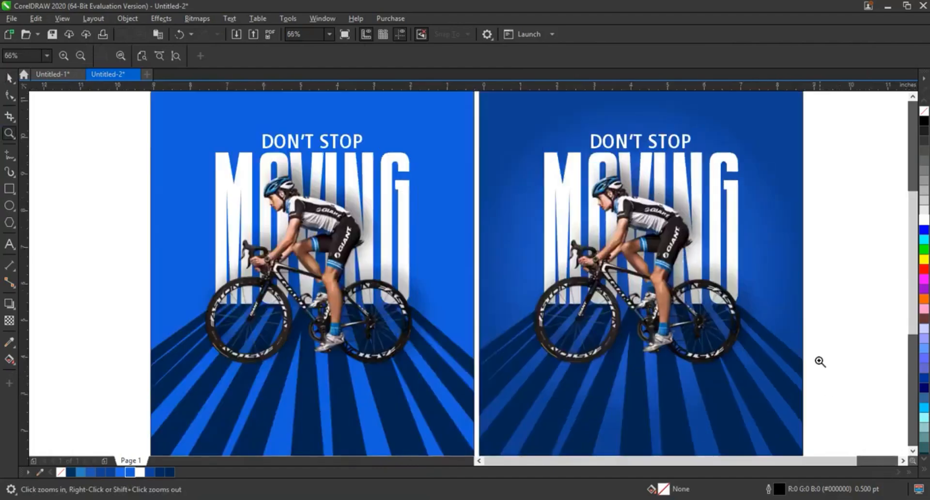
right_click(698, 263)
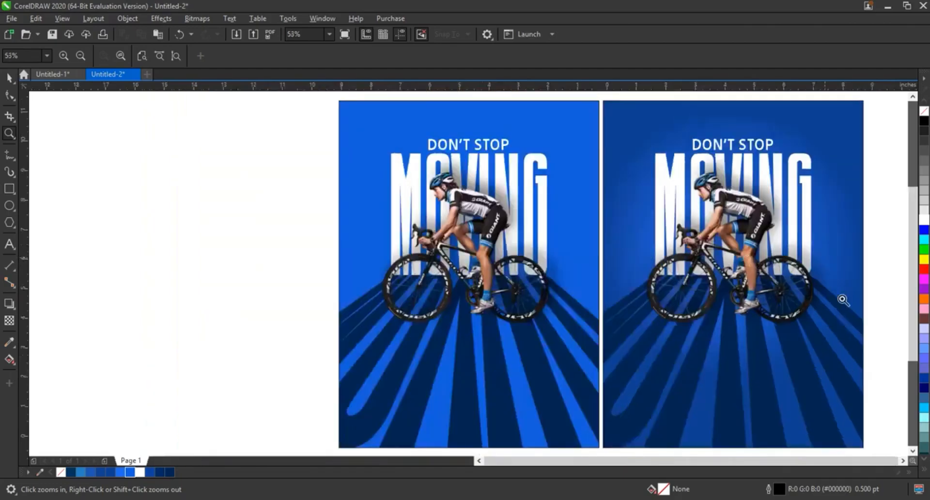